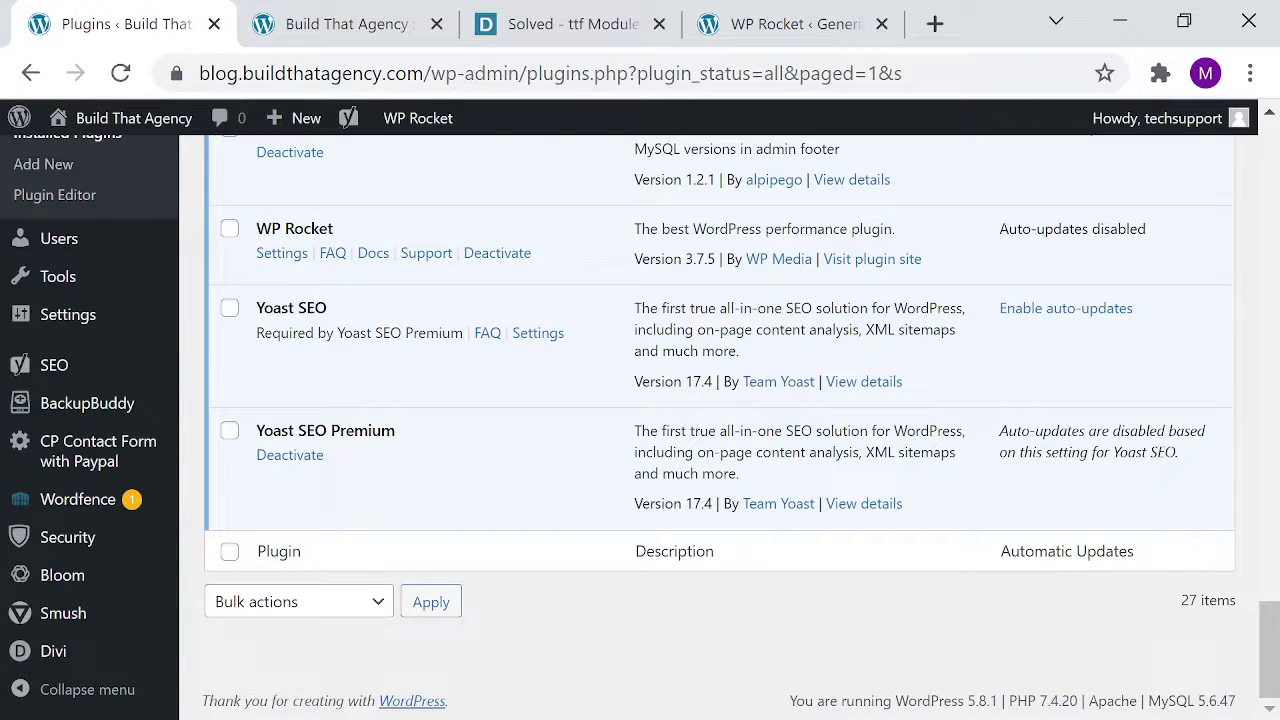
View the blog's front page, return to the plugins page and open the WP Rocket settings.
mouse_move(18, 241)
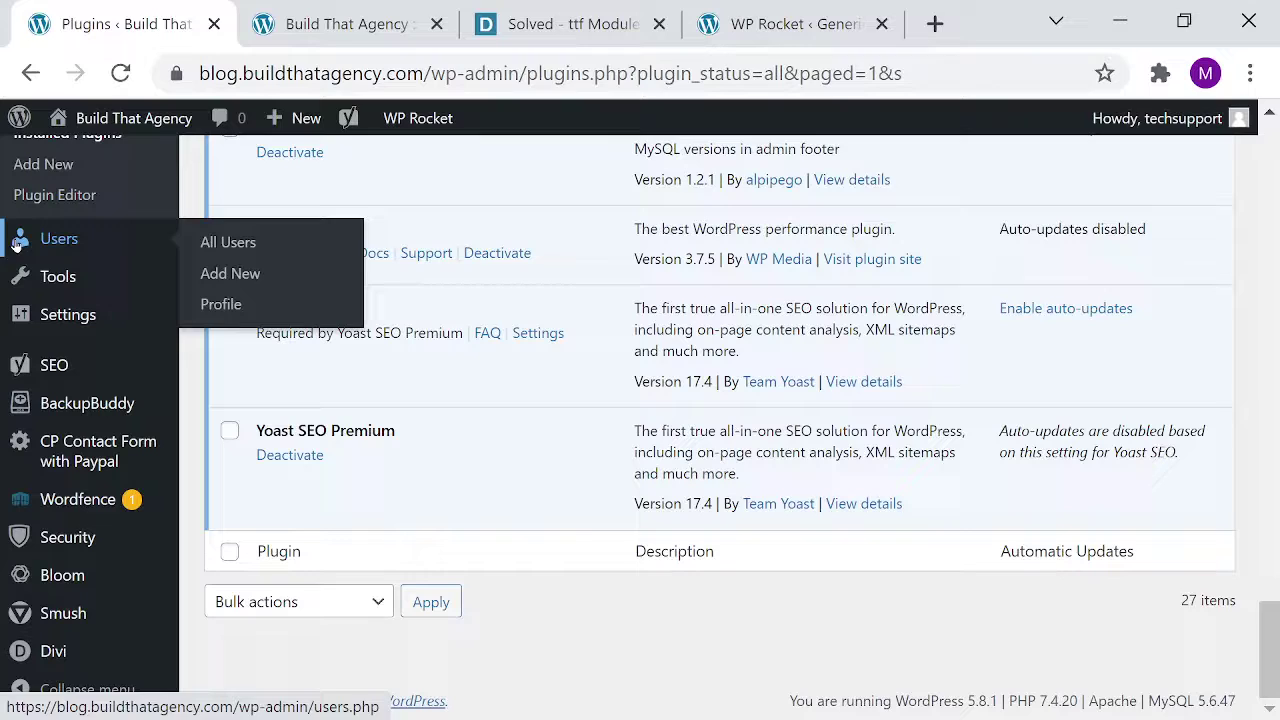
left_click(362, 22)
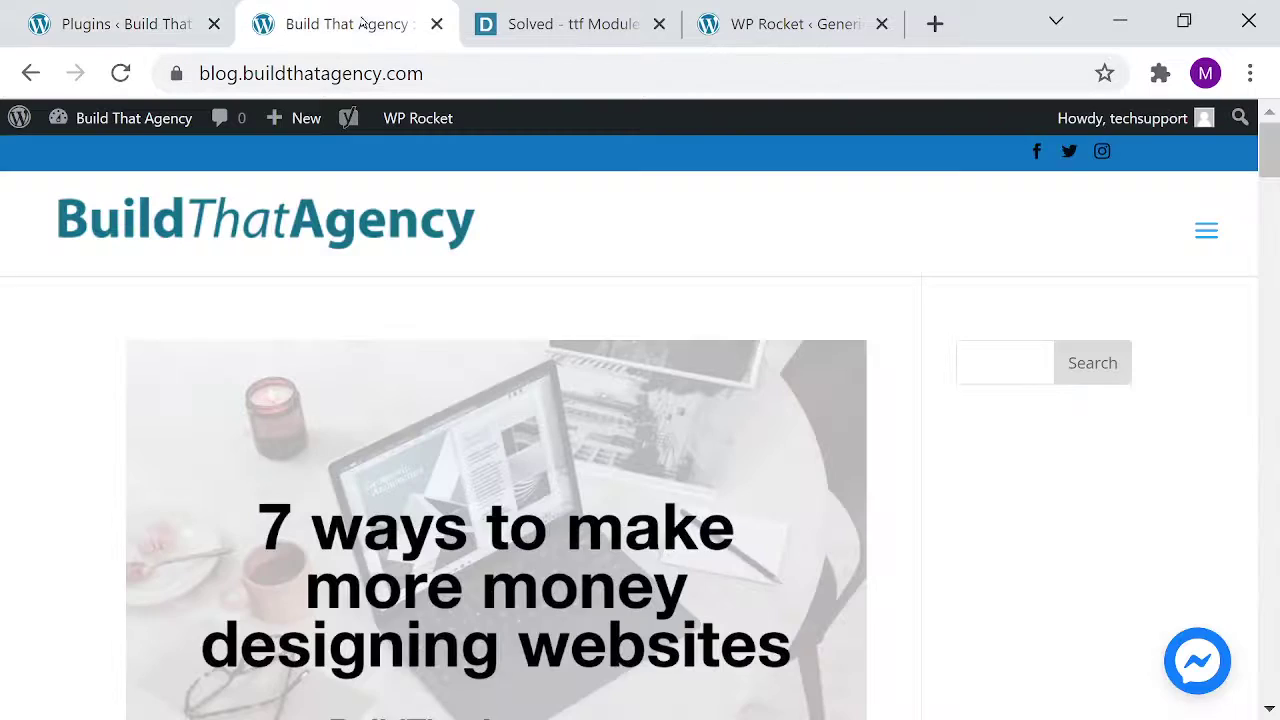
left_click(148, 25)
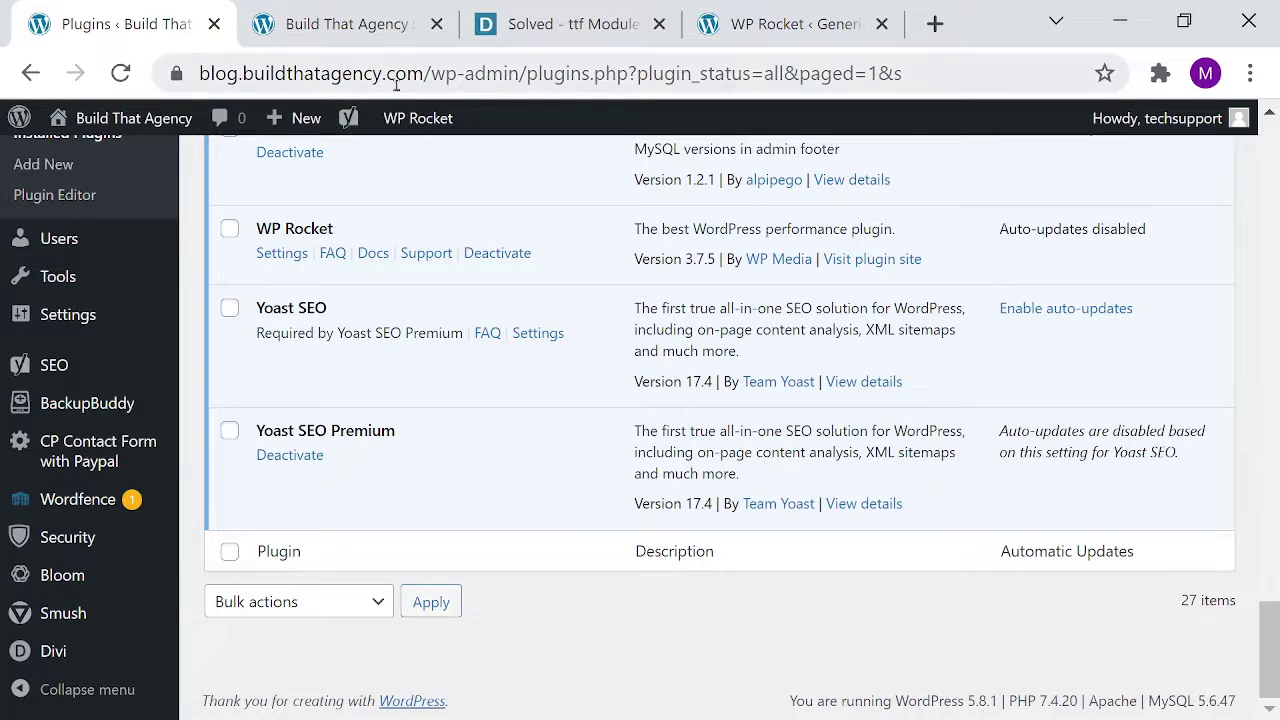
mouse_move(424, 121)
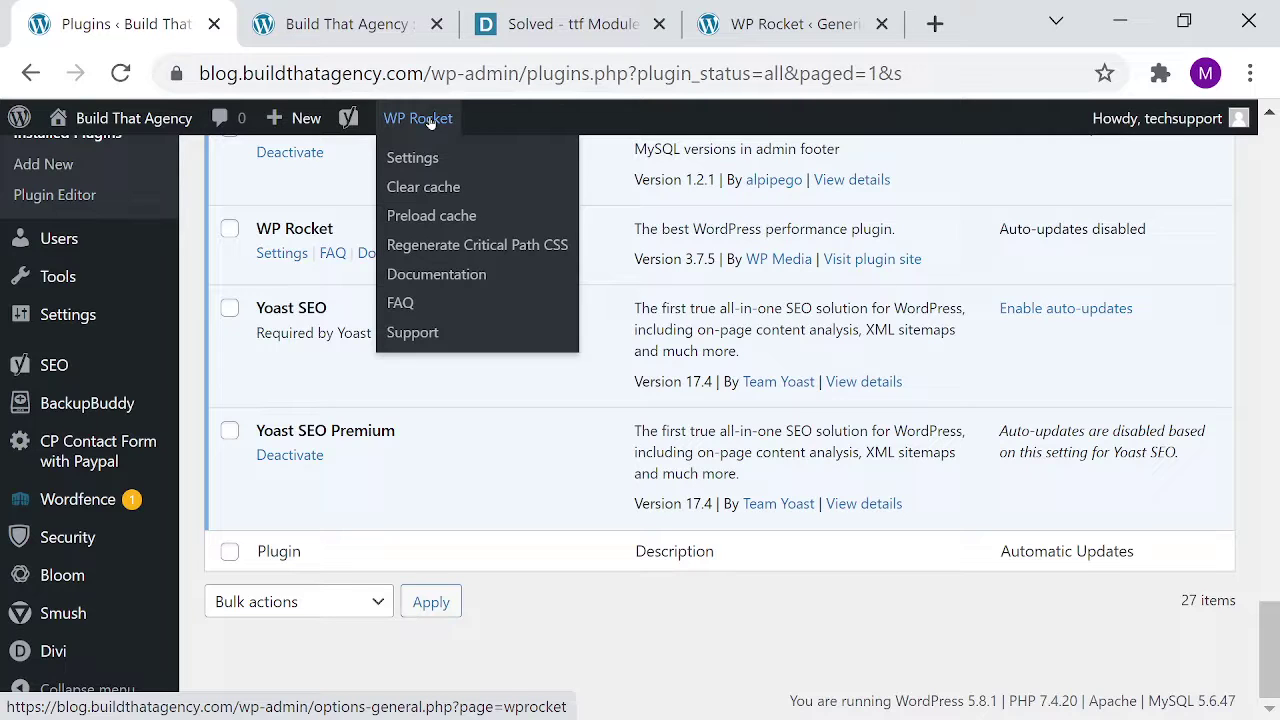
left_click(430, 120)
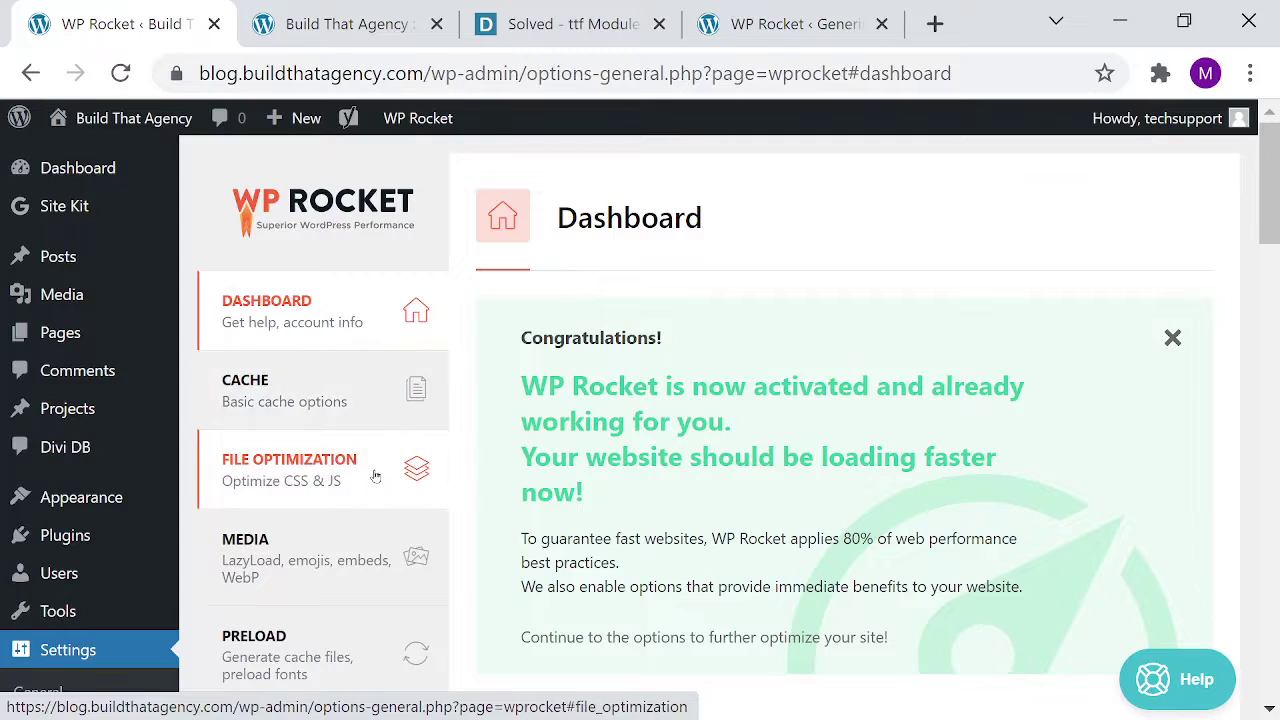
Look through WP Rocket's Cache and Advanced Rules settings for the font preloading options.
left_click(371, 391)
scroll(692, 411, "down", 6)
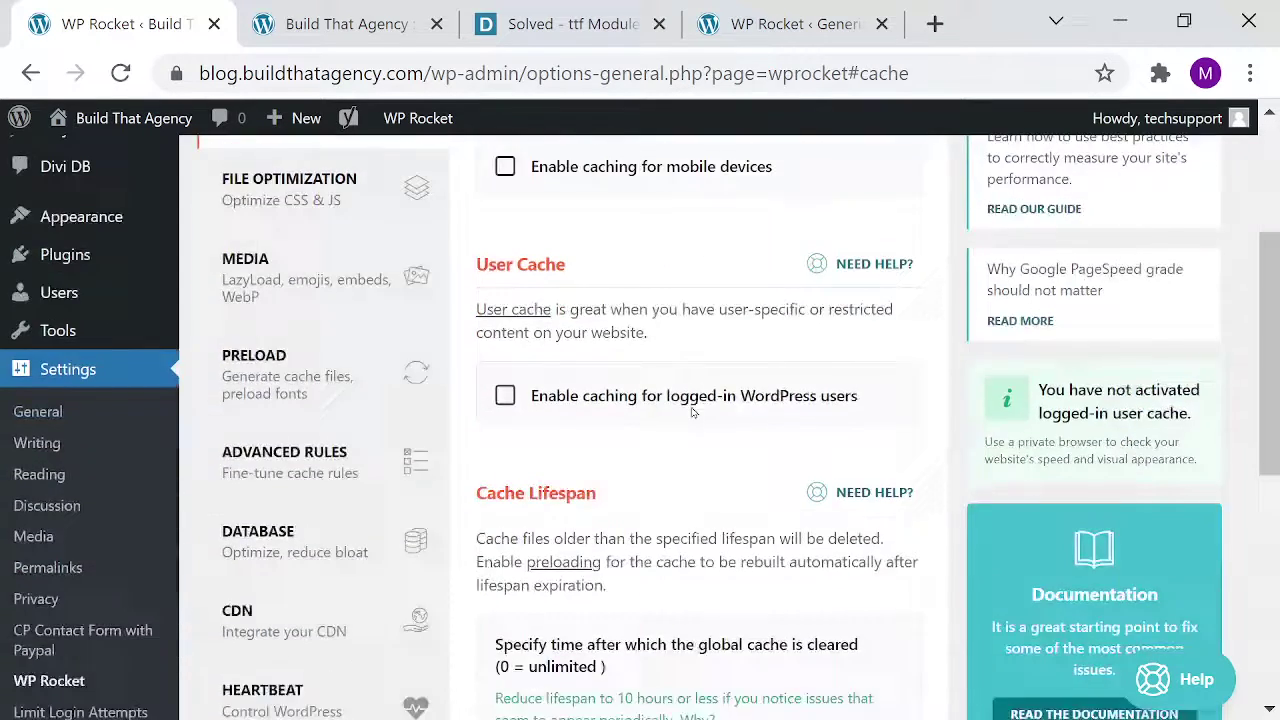
scroll(692, 411, "down", 3)
scroll(500, 430, "up", 5)
scroll(340, 455, "down", 2)
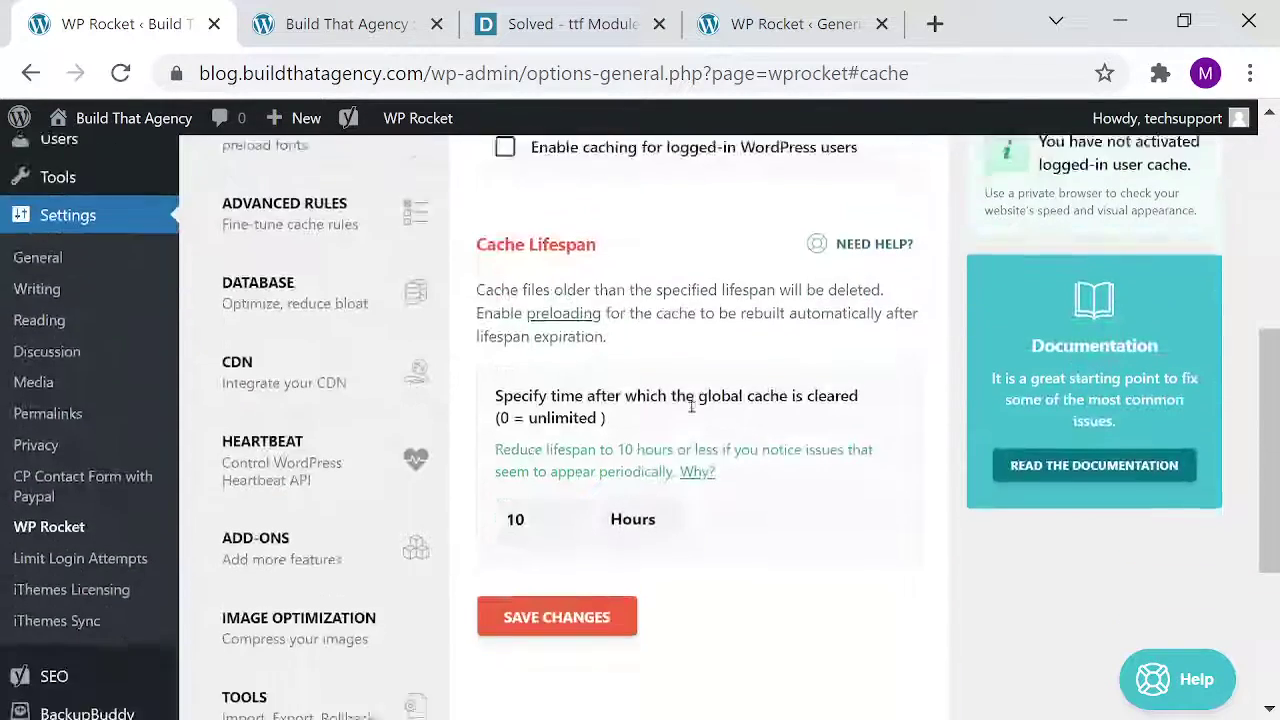
scroll(340, 455, "up", 2)
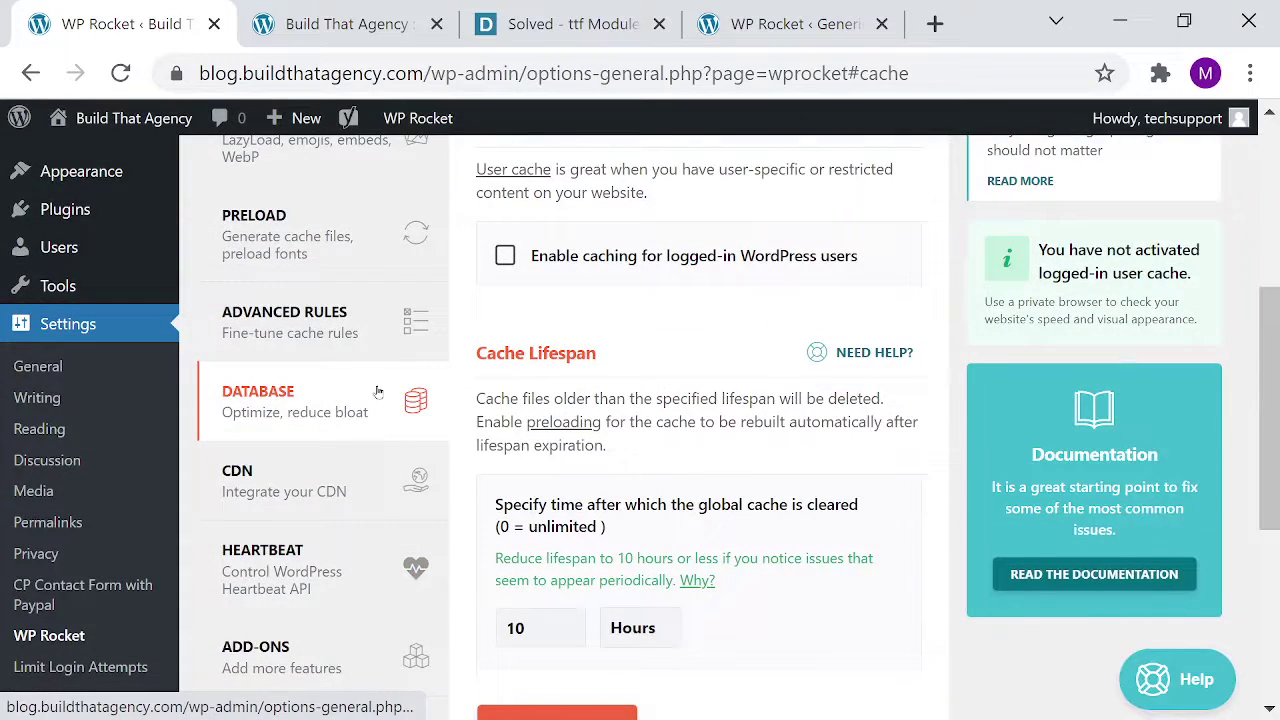
left_click(373, 318)
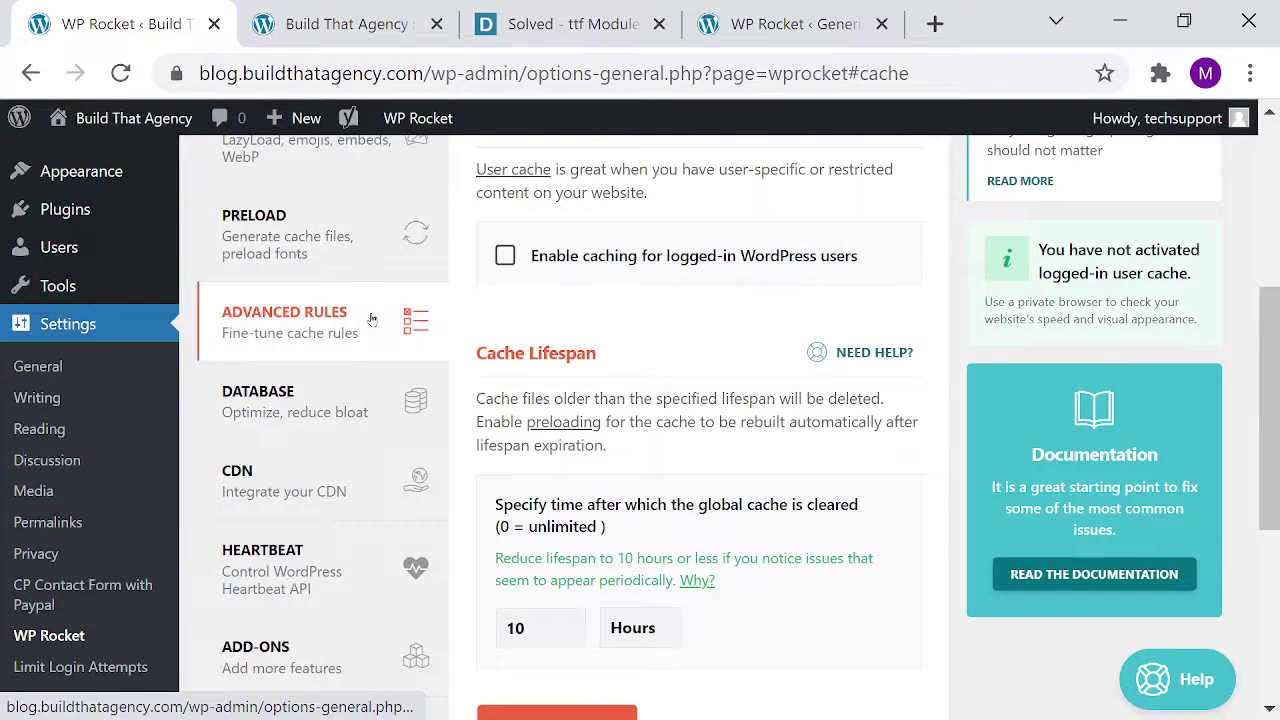
scroll(857, 375, "down", 10)
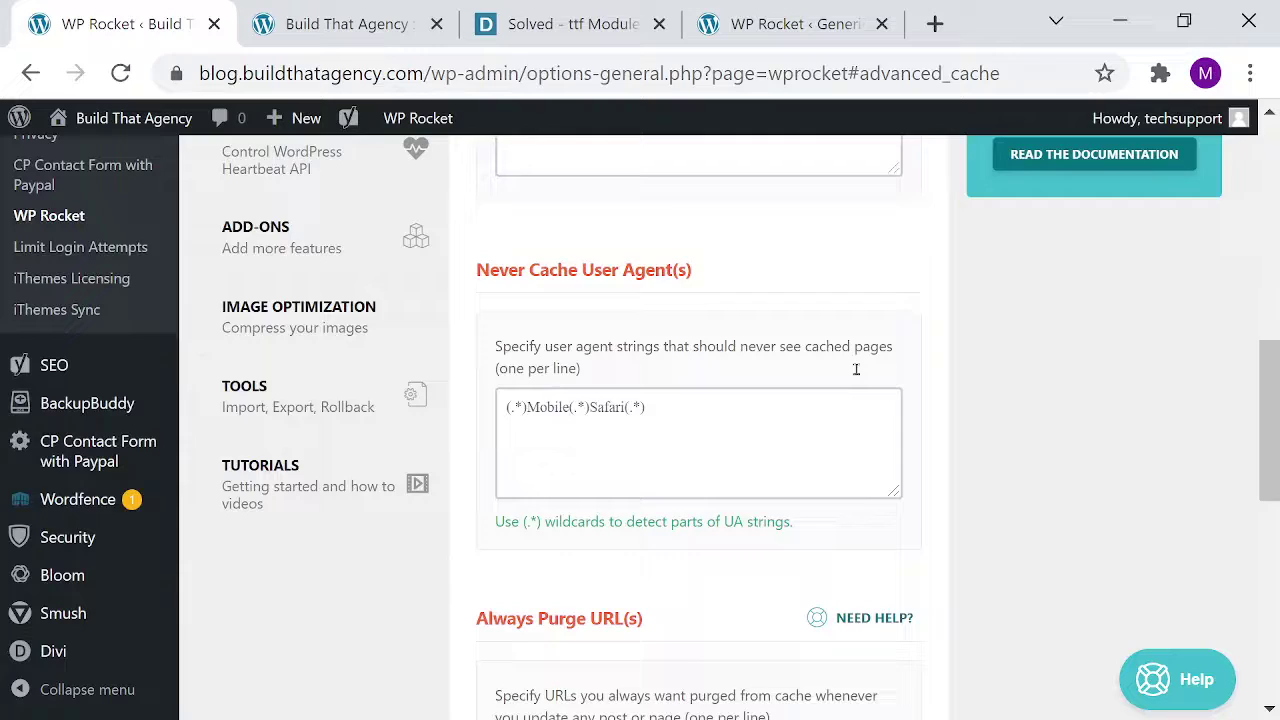
scroll(857, 375, "down", 6)
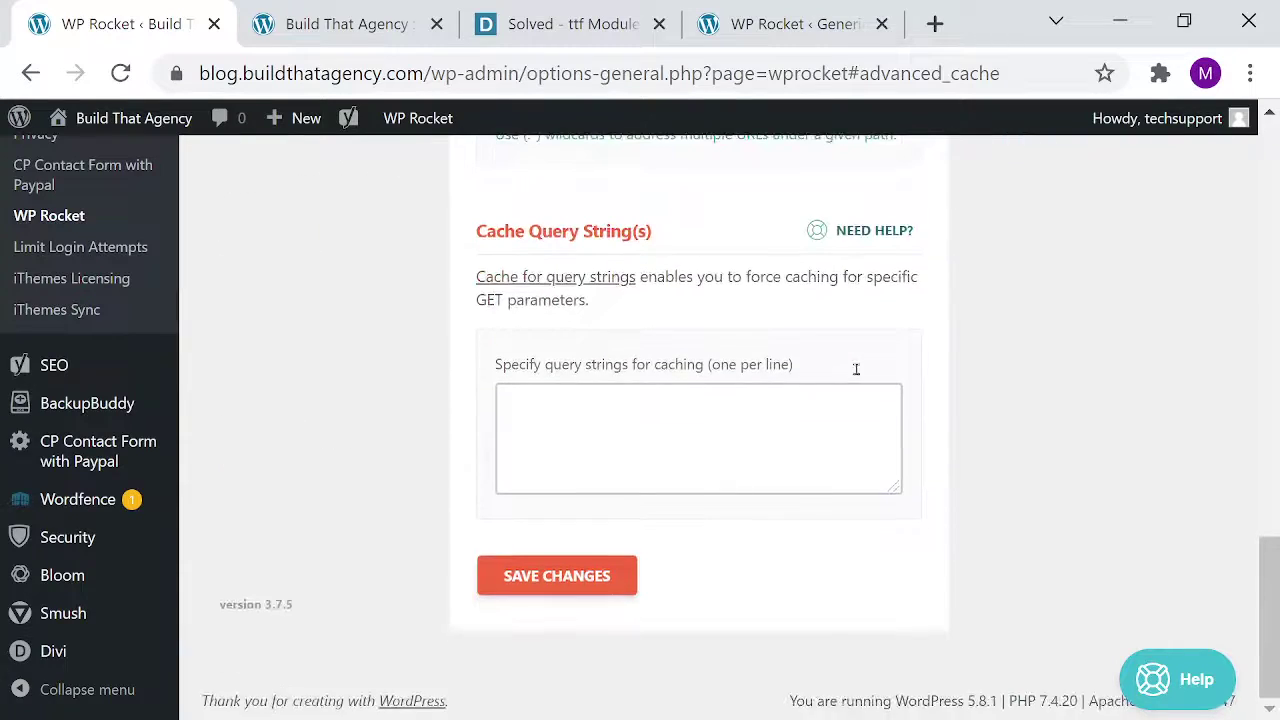
scroll(857, 375, "up", 5)
scroll(857, 375, "up", 8)
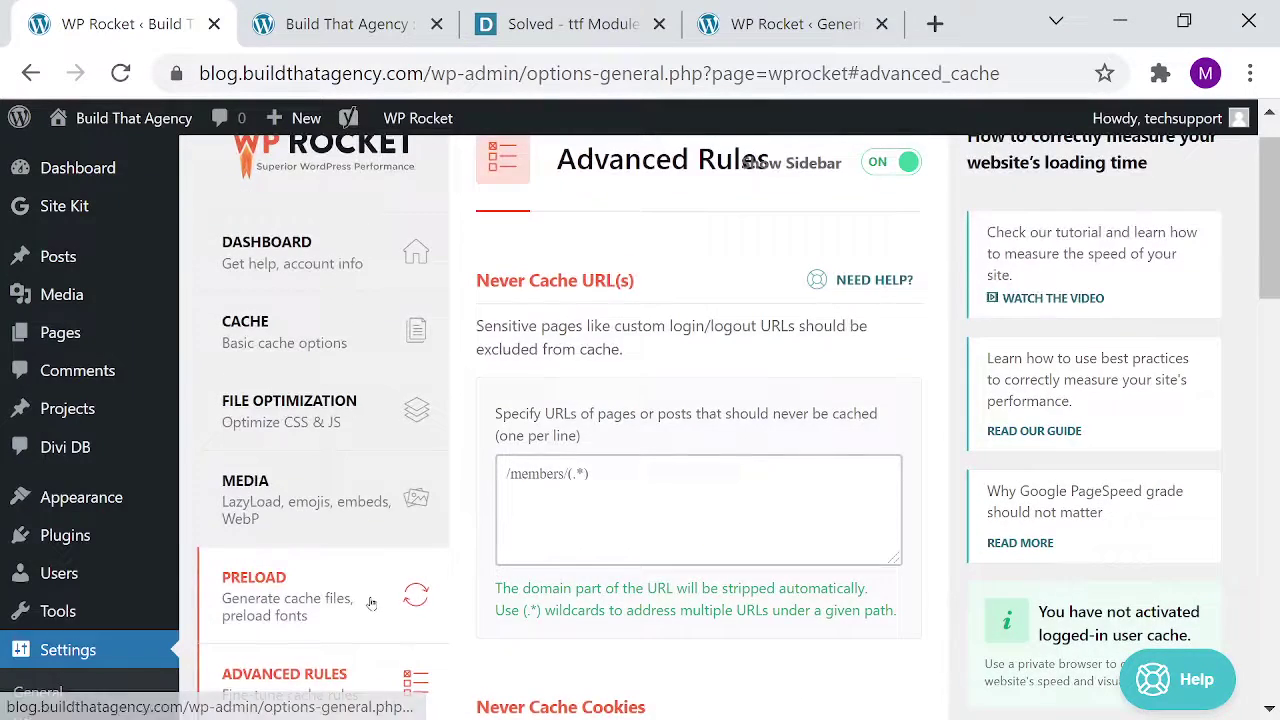
Open WP Rocket's Preload settings and examine the font path listed under Preload Fonts.
left_click(373, 597)
scroll(800, 517, "down", 7)
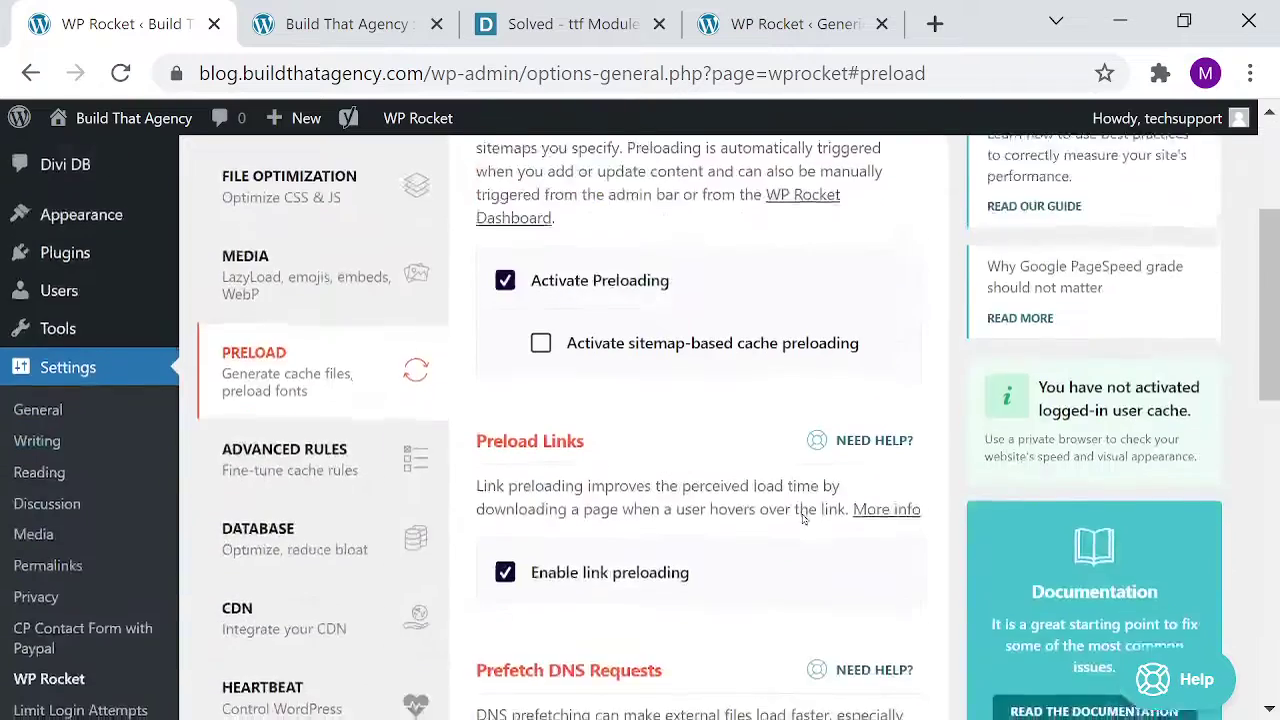
scroll(802, 519, "down", 5)
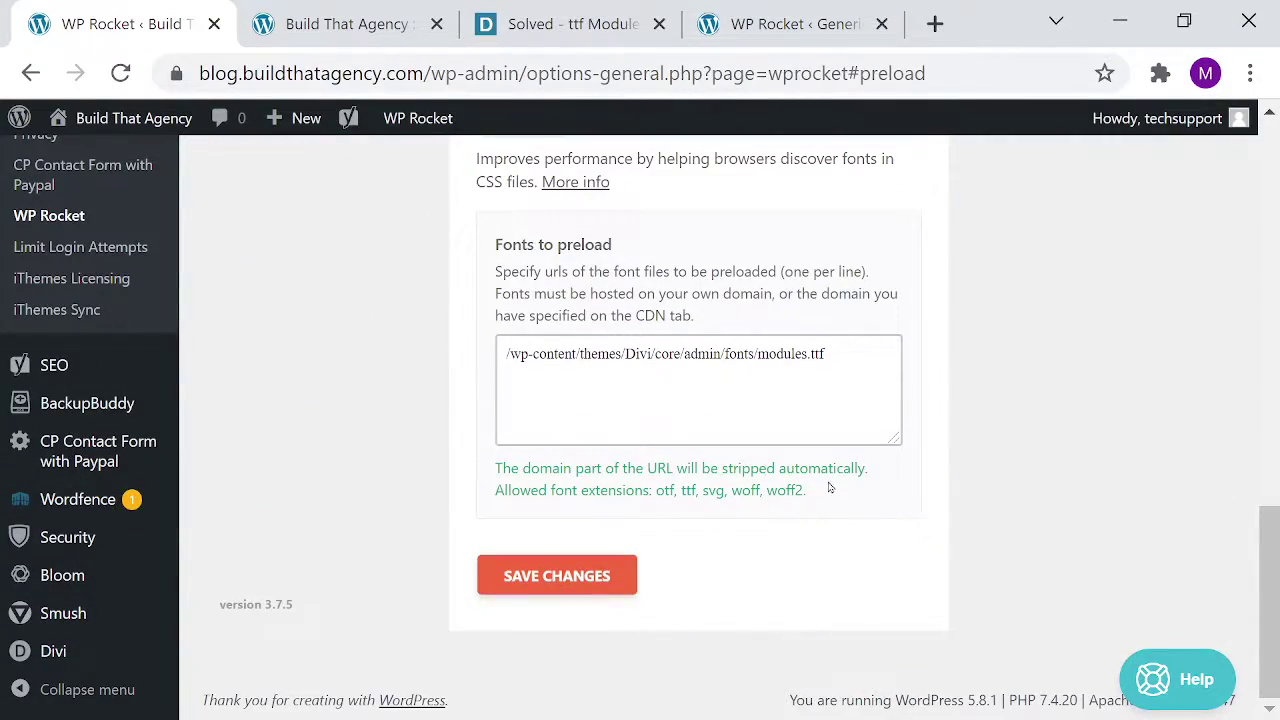
scroll(893, 462, "up", 3)
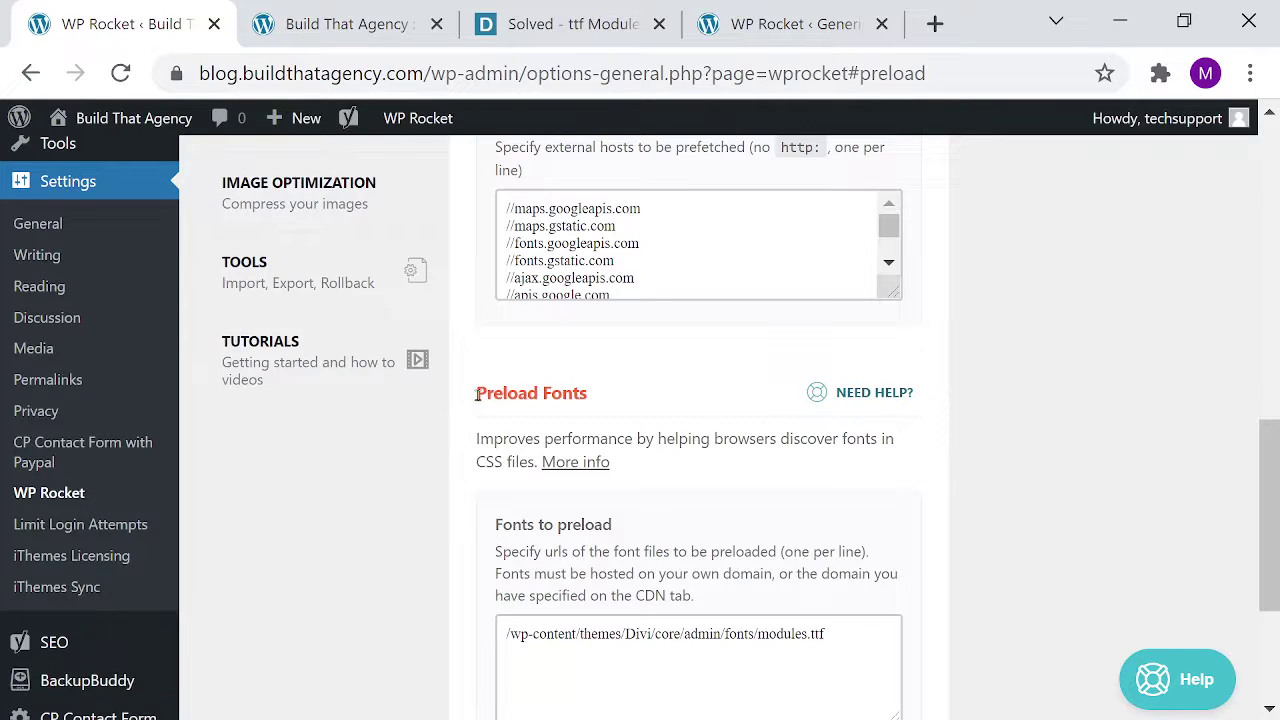
left_click_drag(476, 392, 617, 392)
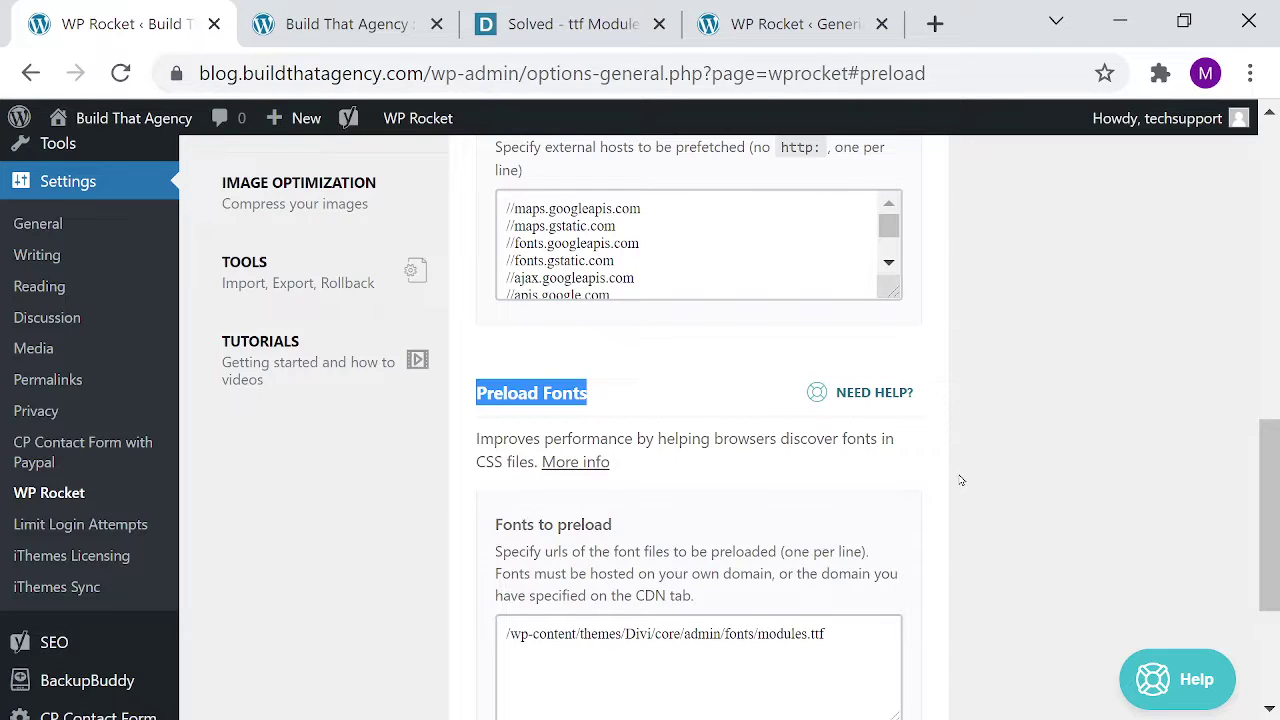
scroll(961, 481, "down", 2)
scroll(955, 475, "down", 2)
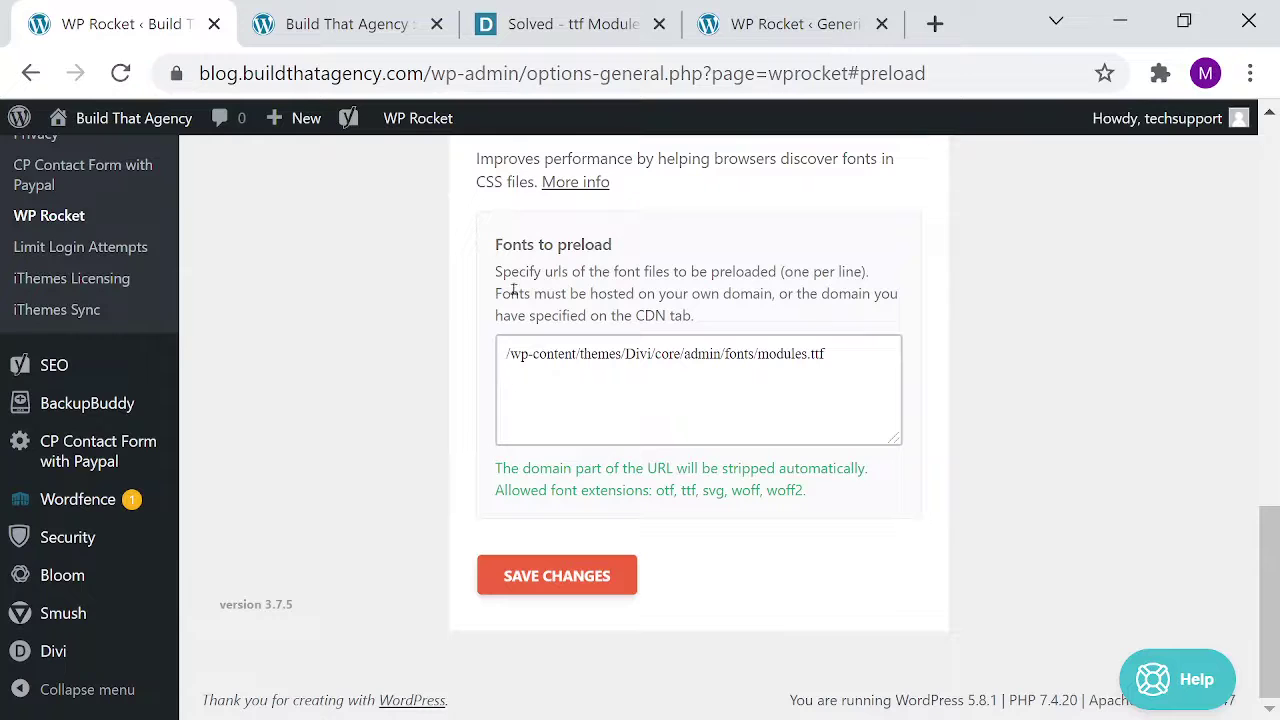
scroll(524, 287, "up", 2)
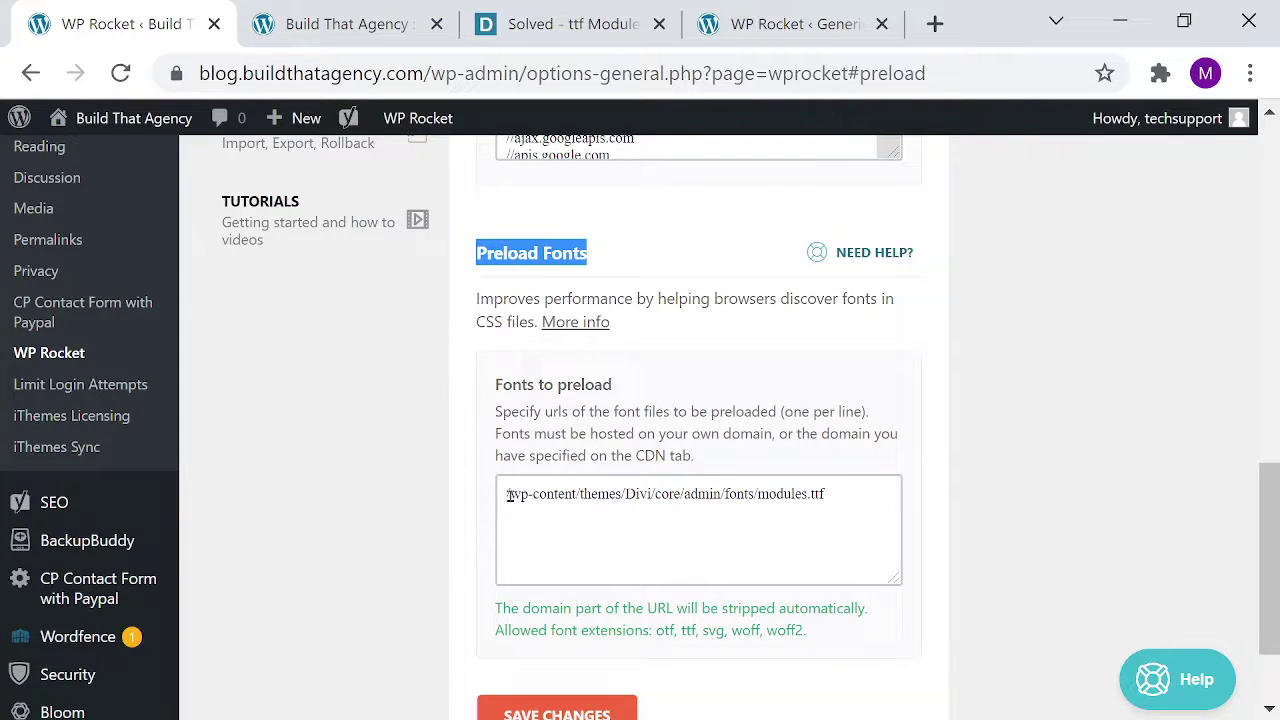
left_click_drag(506, 494, 838, 494)
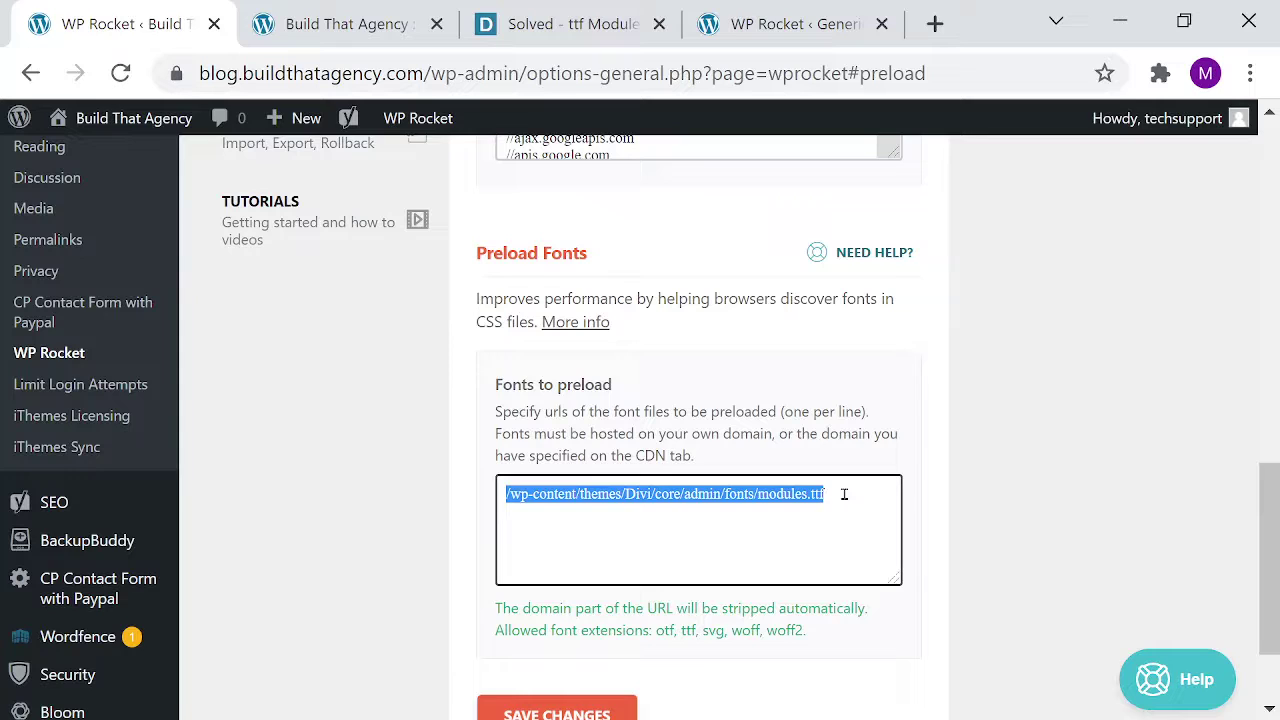
left_click(844, 494)
left_click_drag(844, 494, 763, 517)
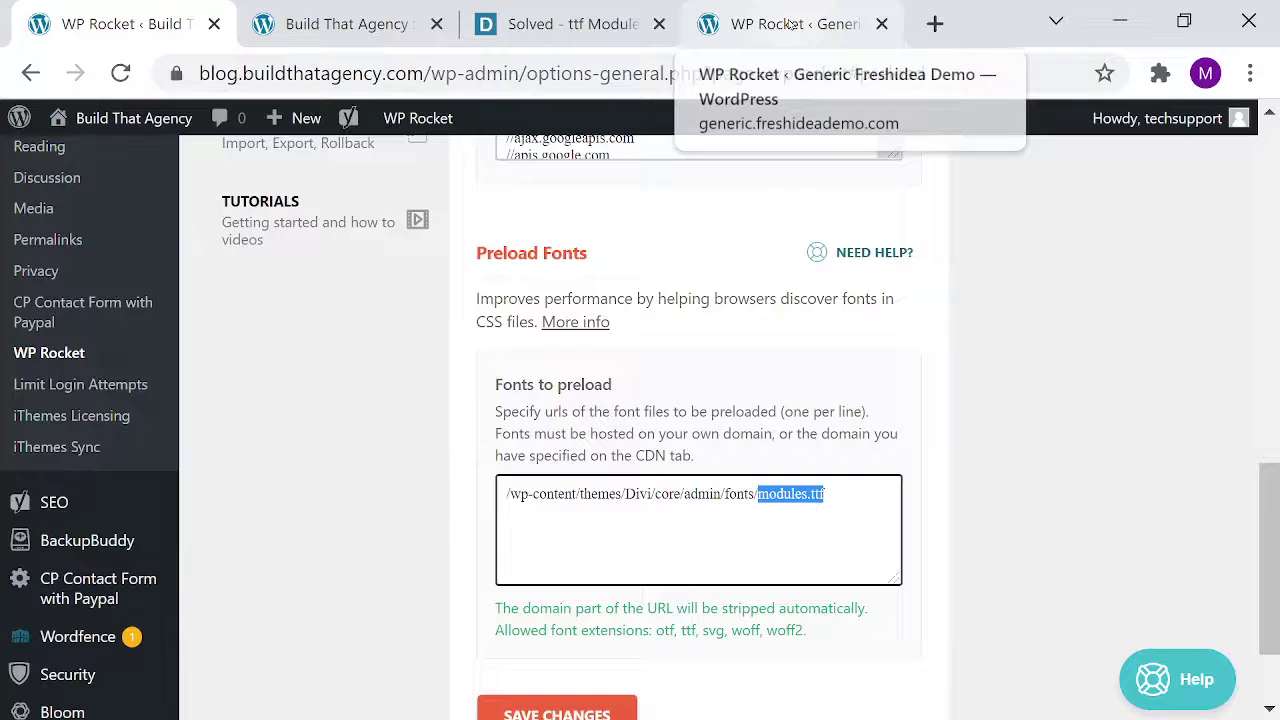
Copy the modules/all/modules.ttf font path from the Fonts to preload field in WP Rocket on generic.freshideademo.com.
left_click(790, 24)
left_click(317, 73)
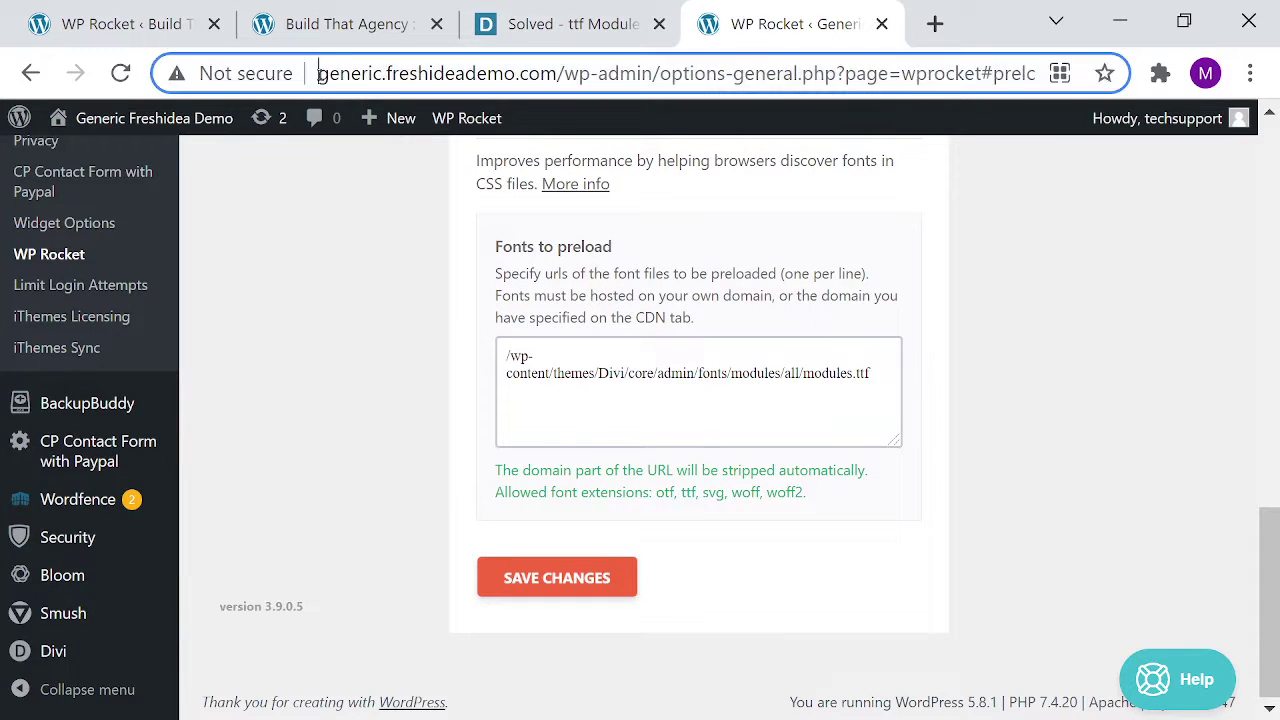
left_click_drag(317, 73, 557, 73)
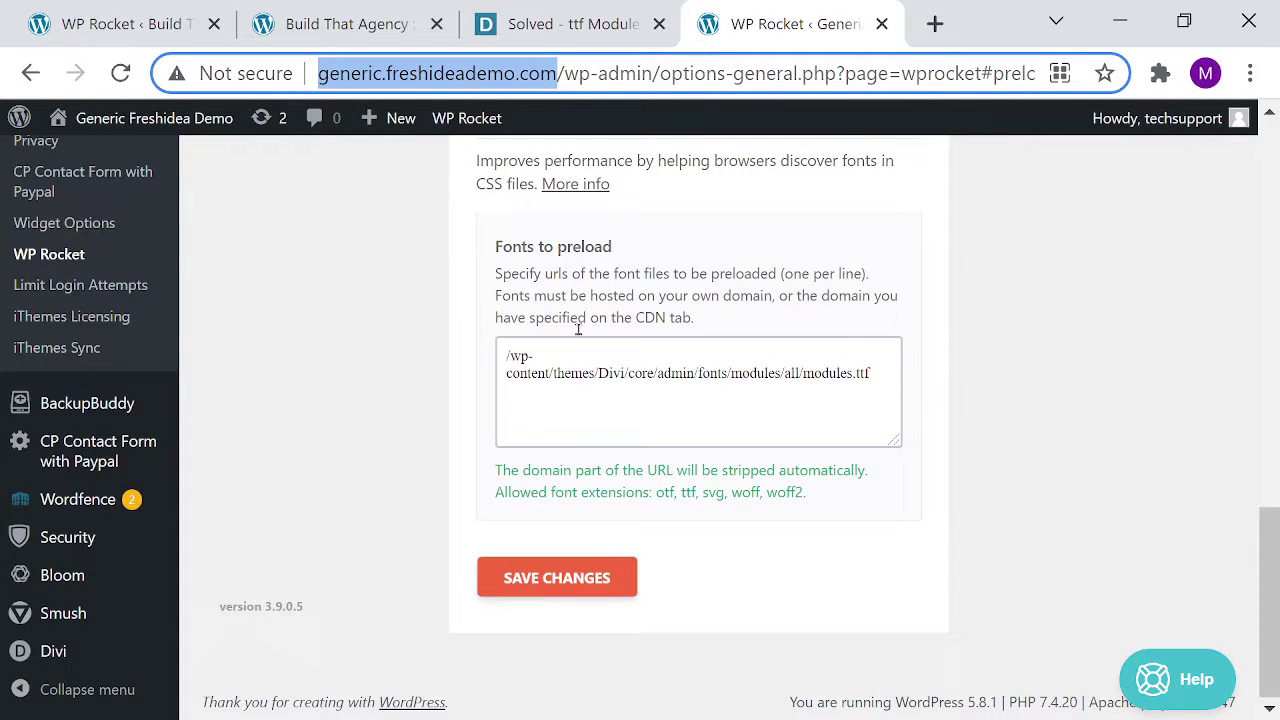
left_click_drag(501, 355, 886, 380)
key("ctrl+c")
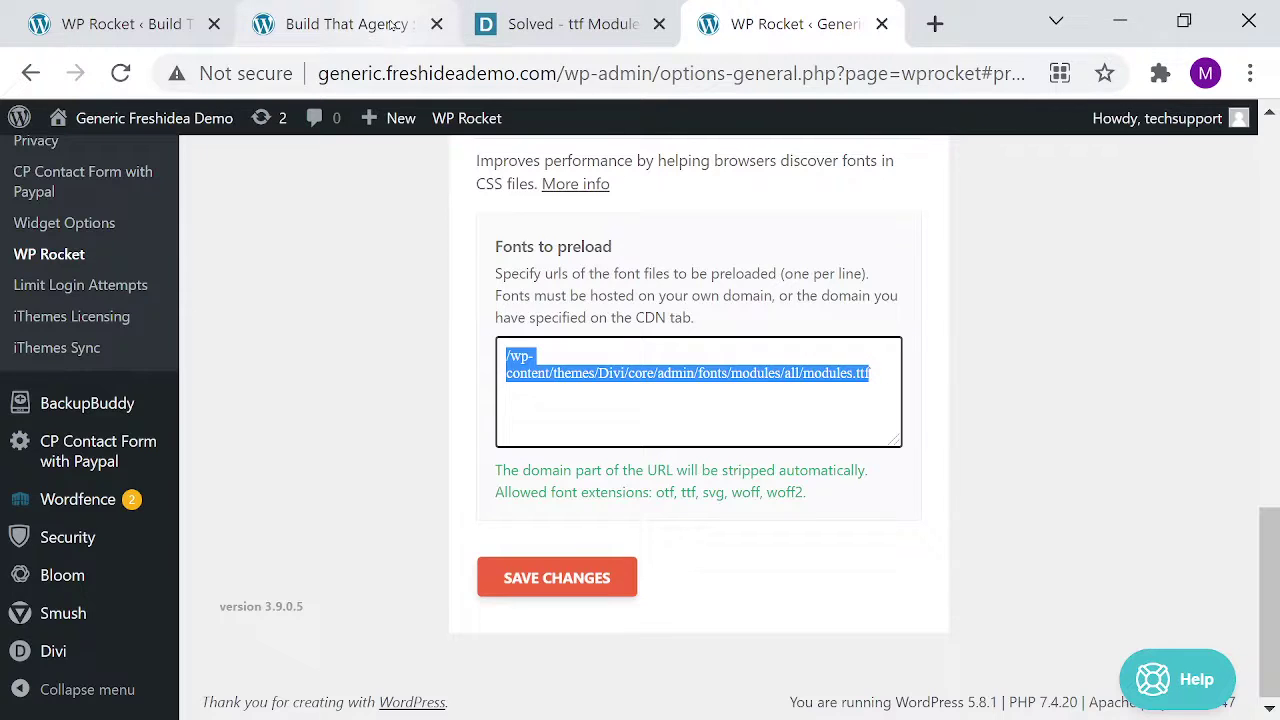
Return to the blog's WP Rocket settings and add /wp-content/themes/Divi/core/admin/fonts/modules/all/modules.ttf on a second line of Fonts to preload.
left_click(342, 24)
left_click(134, 22)
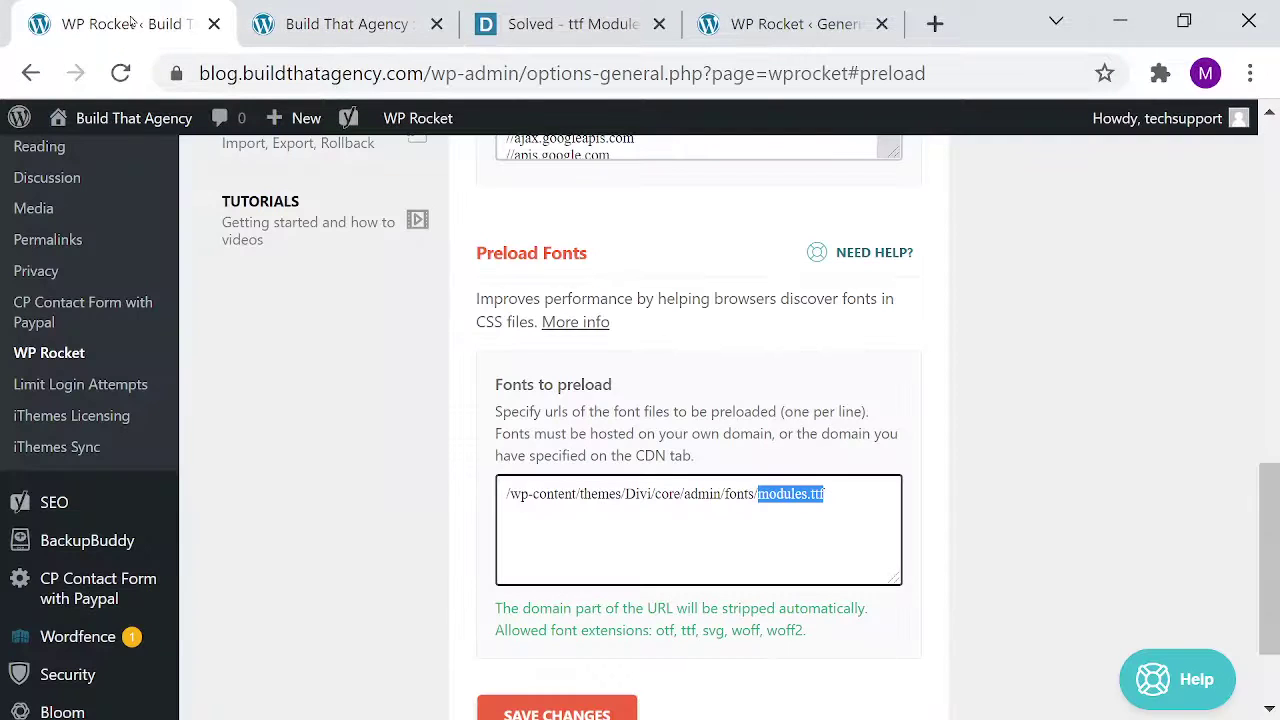
left_click(845, 487)
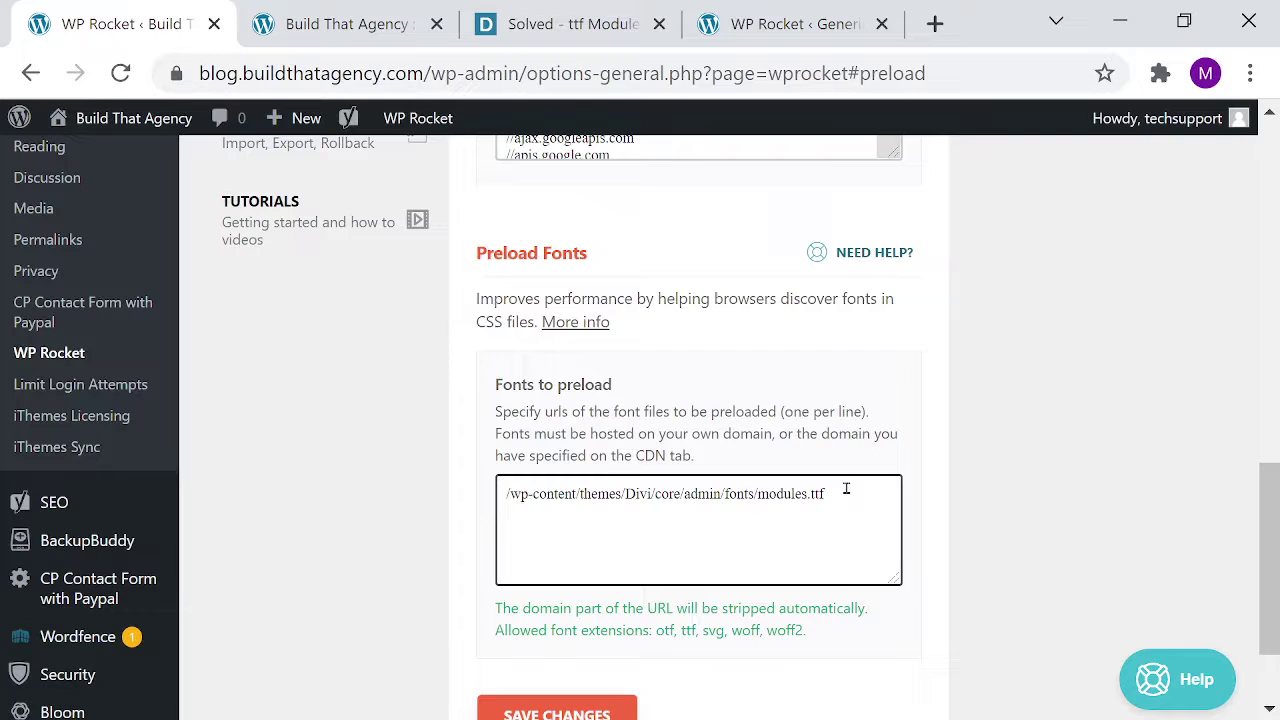
key("ctrl+v")
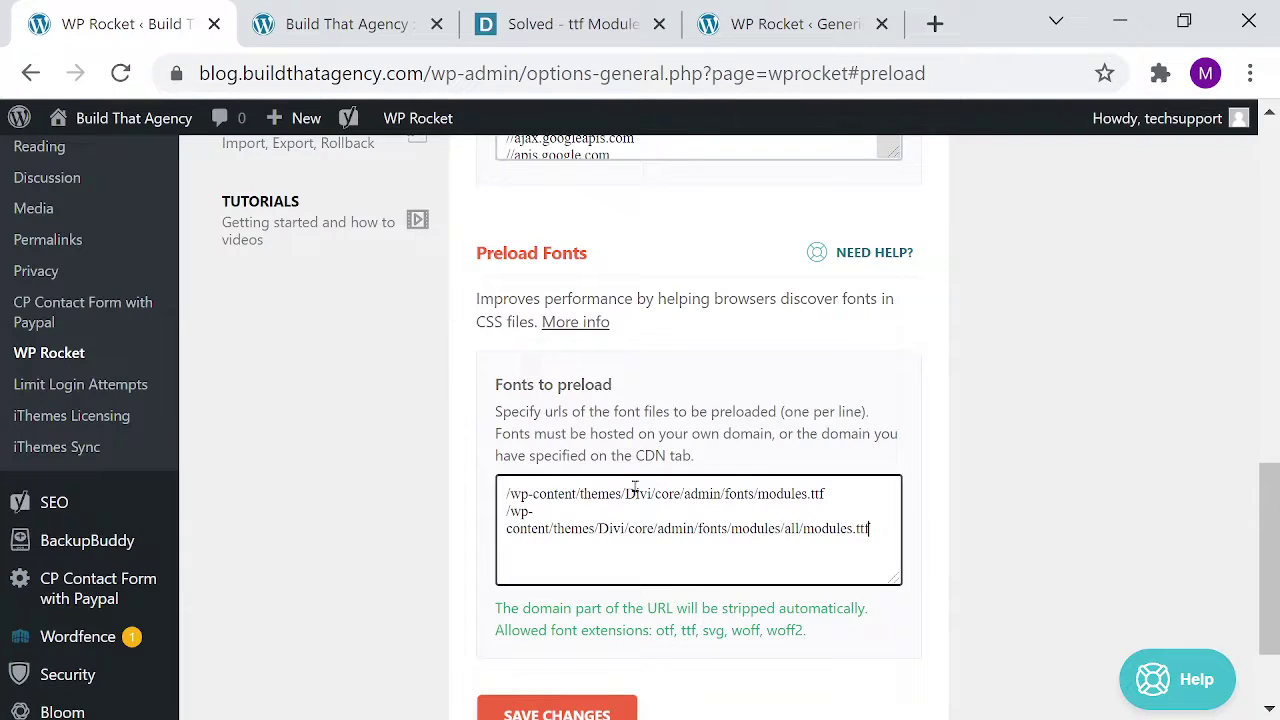
Compare the folder structure and file name of the two Divi font paths in Fonts to preload.
left_click_drag(623, 494, 831, 494)
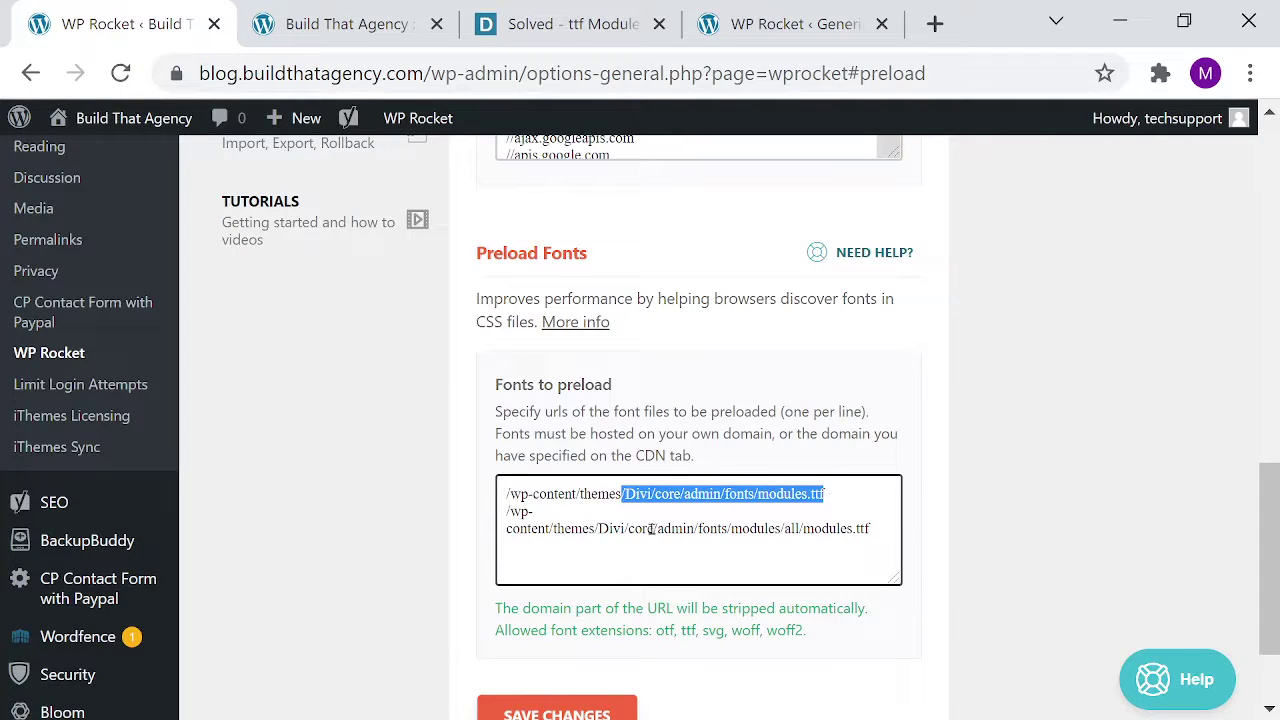
double_click(610, 528)
left_click_drag(638, 531, 796, 541)
left_click_drag(880, 528, 790, 533)
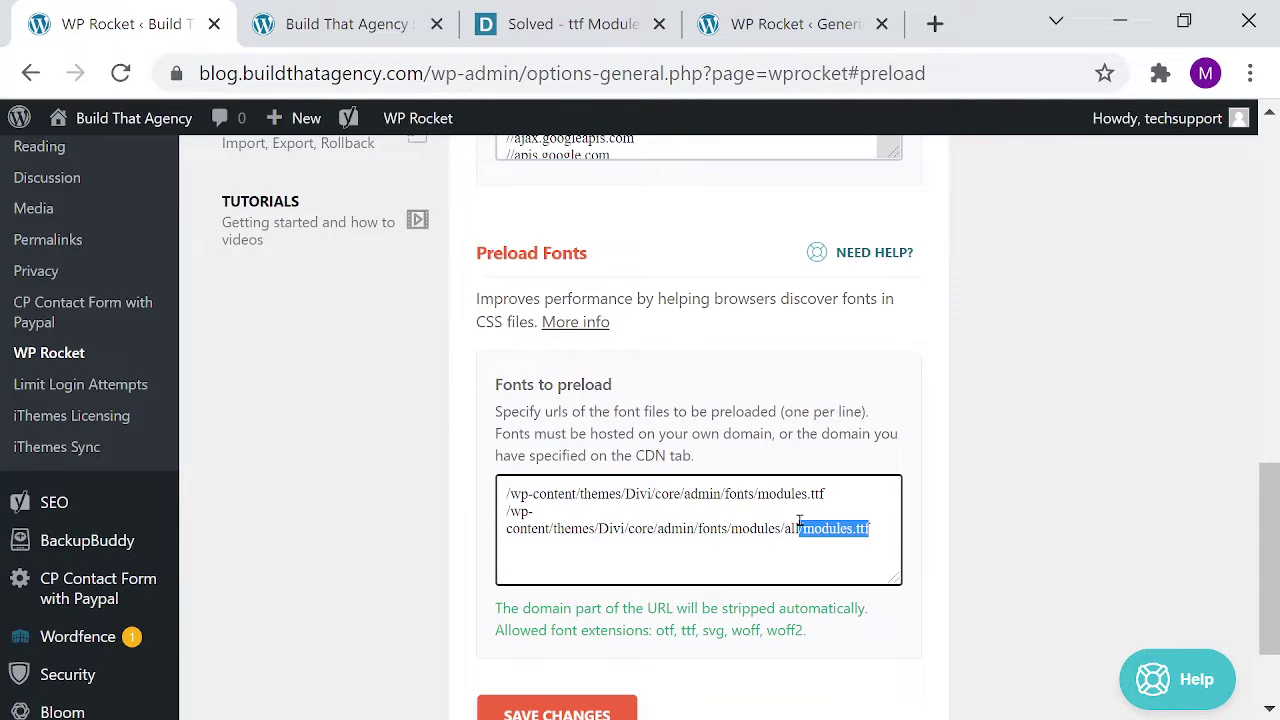
left_click_drag(844, 491, 487, 490)
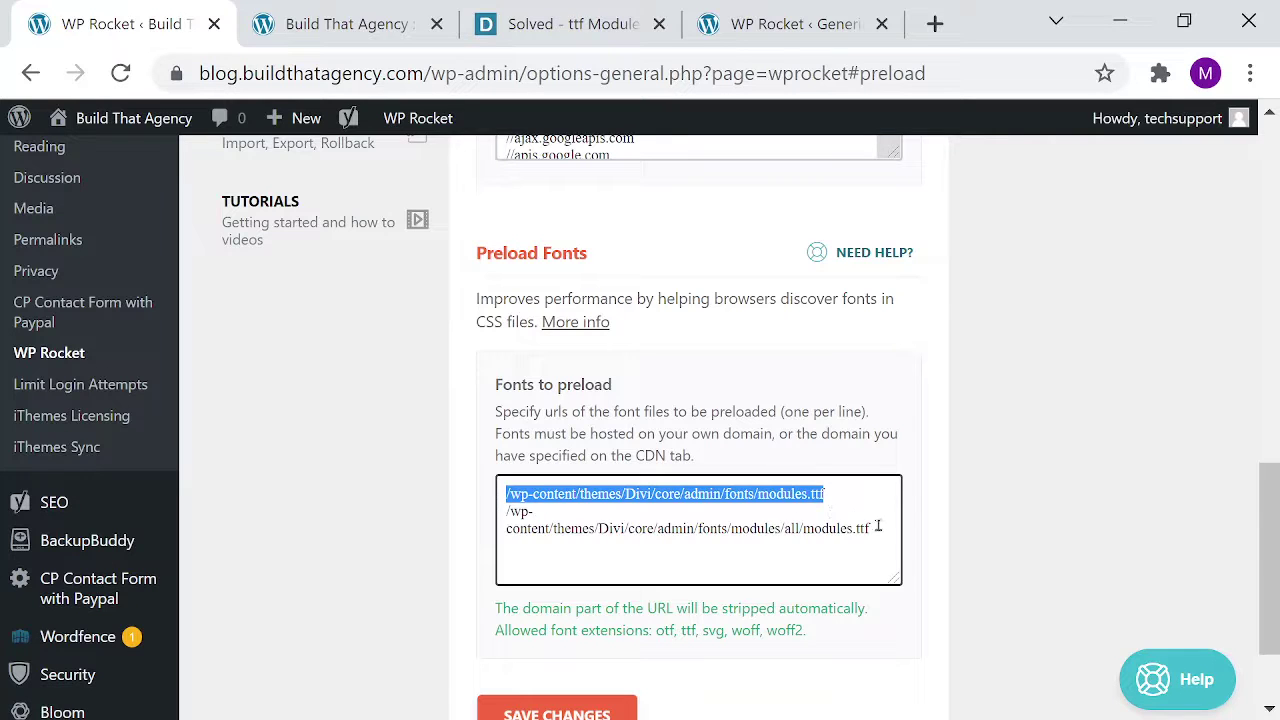
left_click_drag(872, 528, 467, 515)
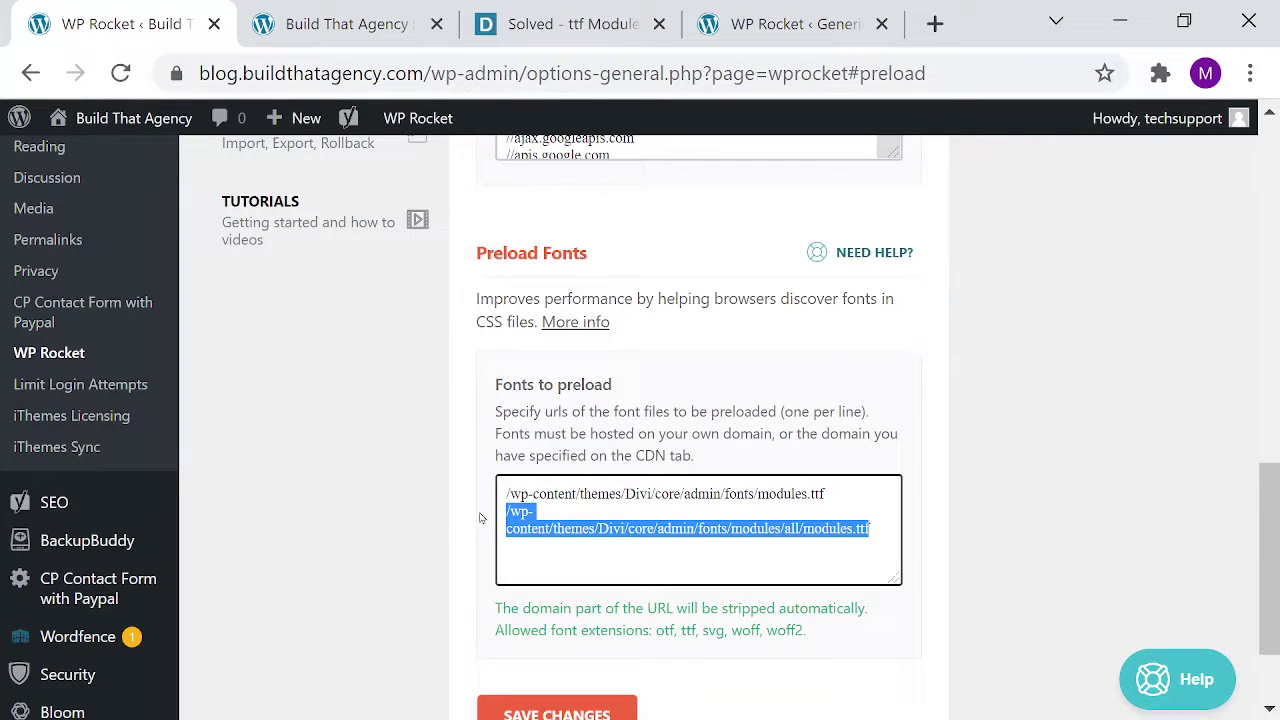
left_click(731, 500)
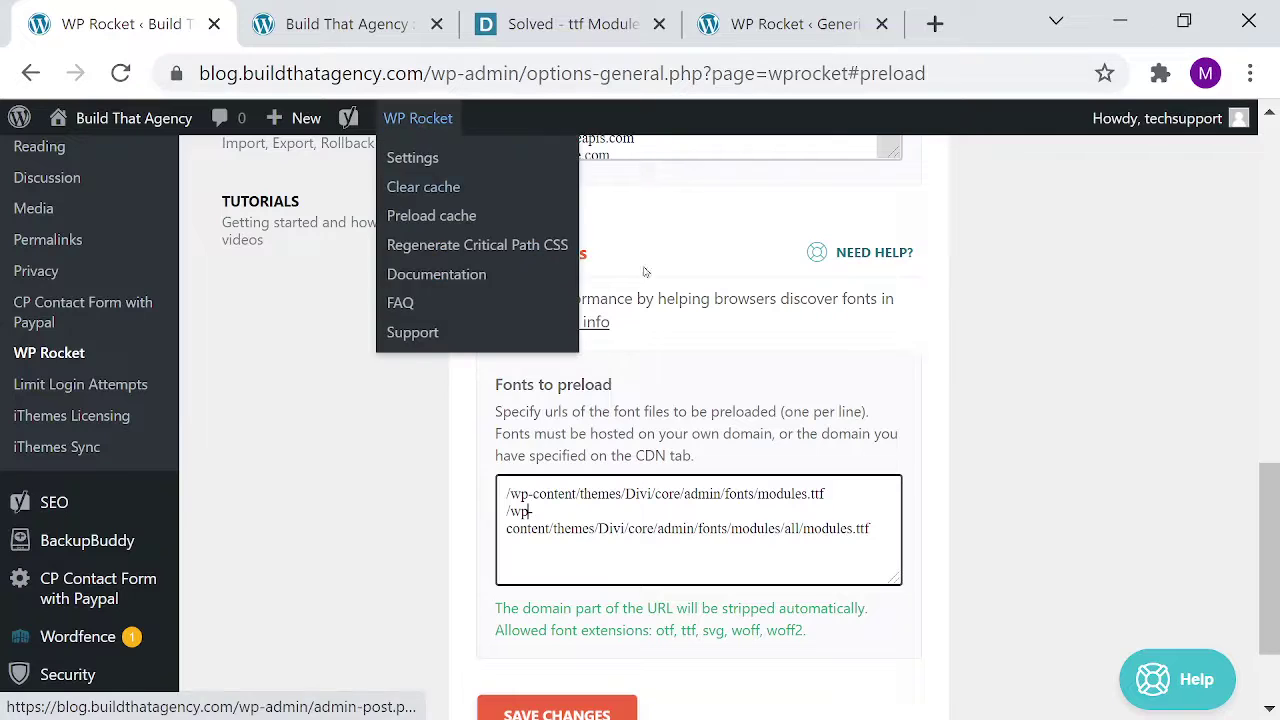
Delete the old /wp-content/themes/Divi/core/admin/fonts/modules.ttf line from Fonts to preload, keeping only the modules/all/modules.ttf path.
left_click_drag(852, 490, 481, 475)
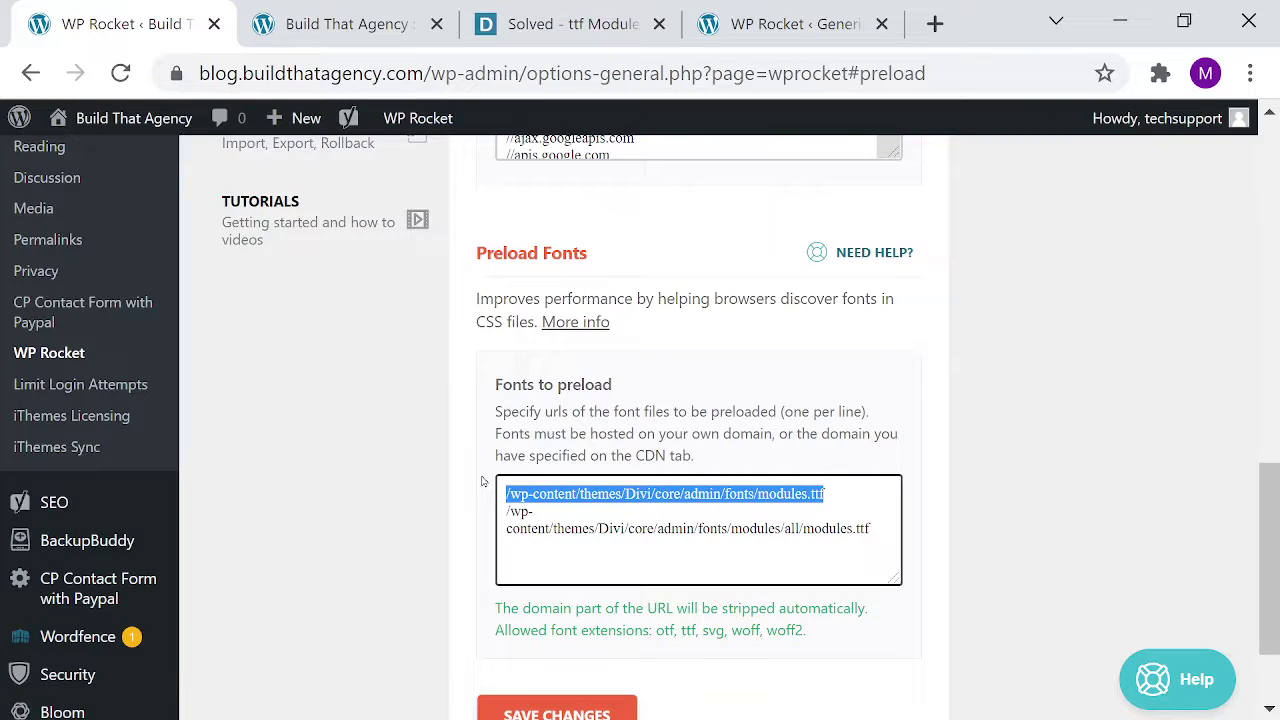
key("BackSpace")
key("Delete")
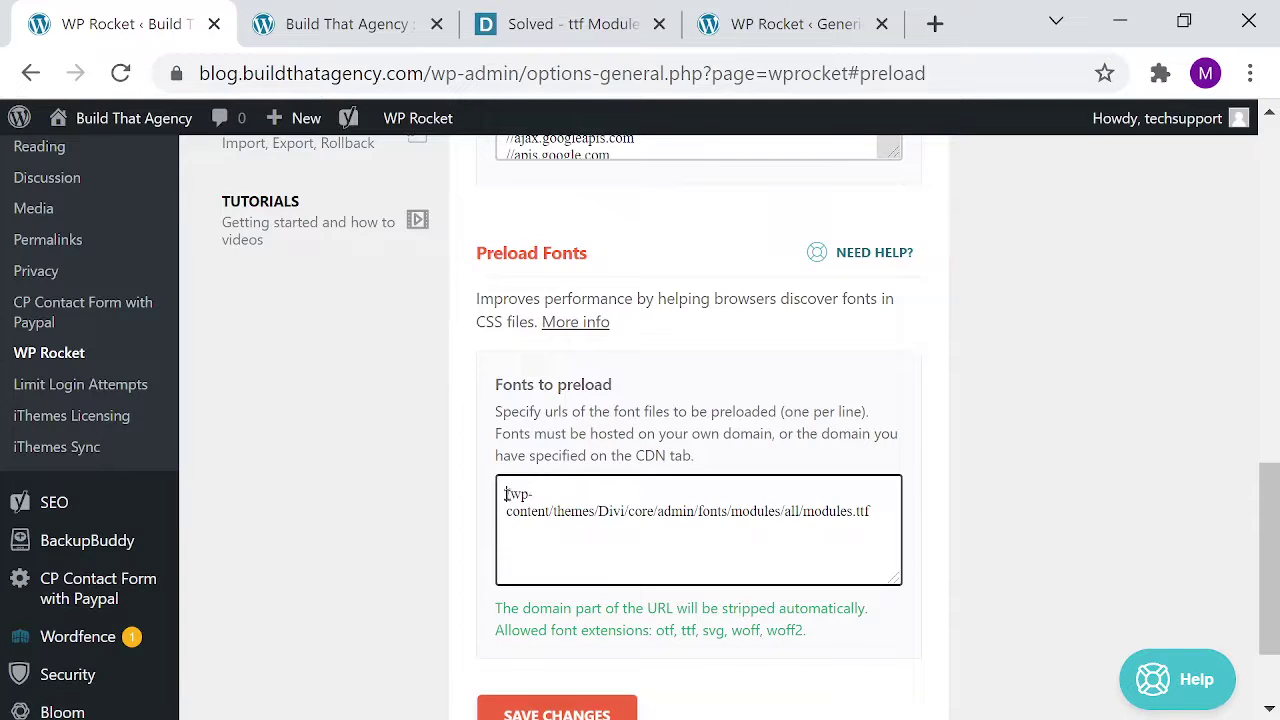
left_click_drag(508, 493, 888, 512)
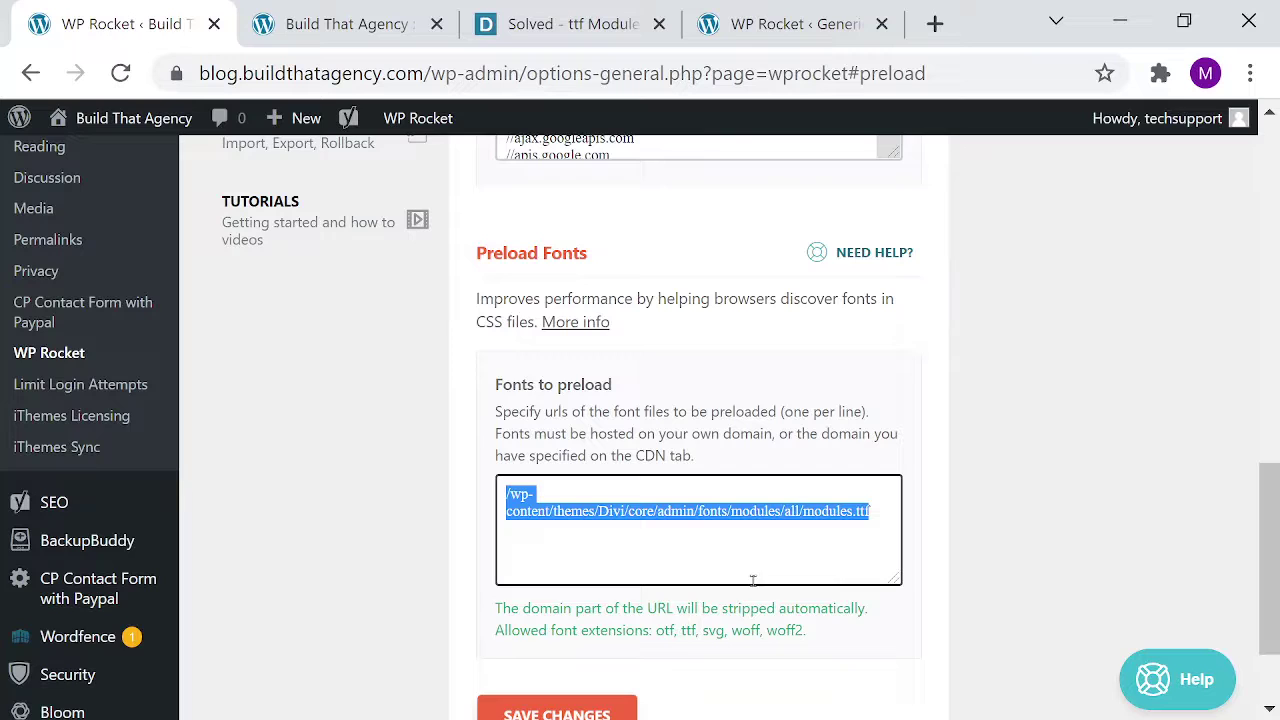
Save the changed preload settings and clear the WP Rocket cache.
scroll(590, 712, "down", 2)
left_click(586, 575)
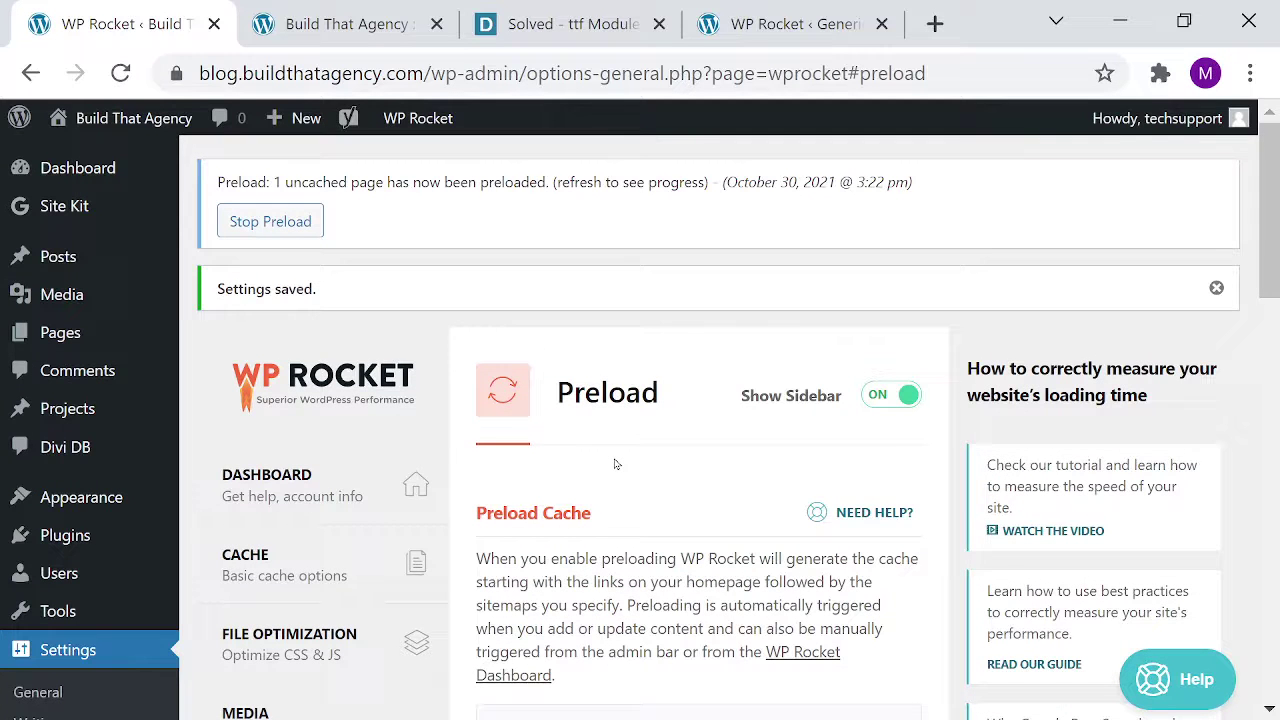
mouse_move(425, 118)
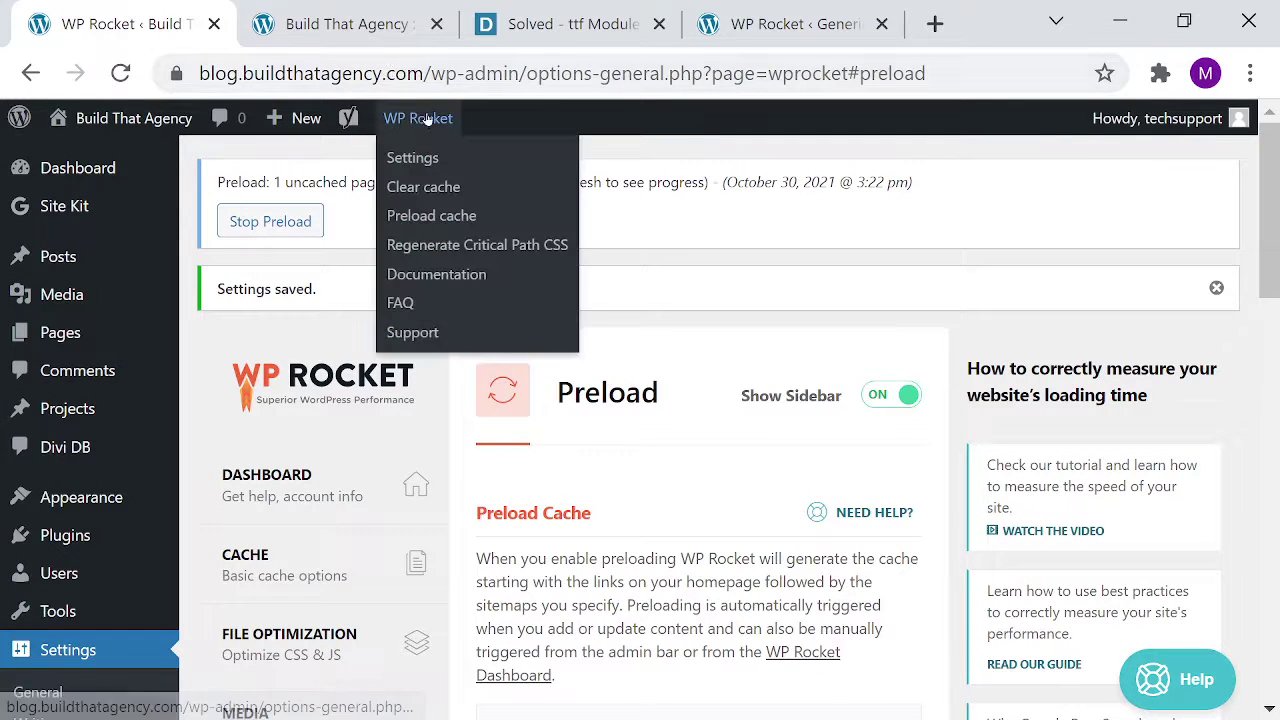
left_click(435, 191)
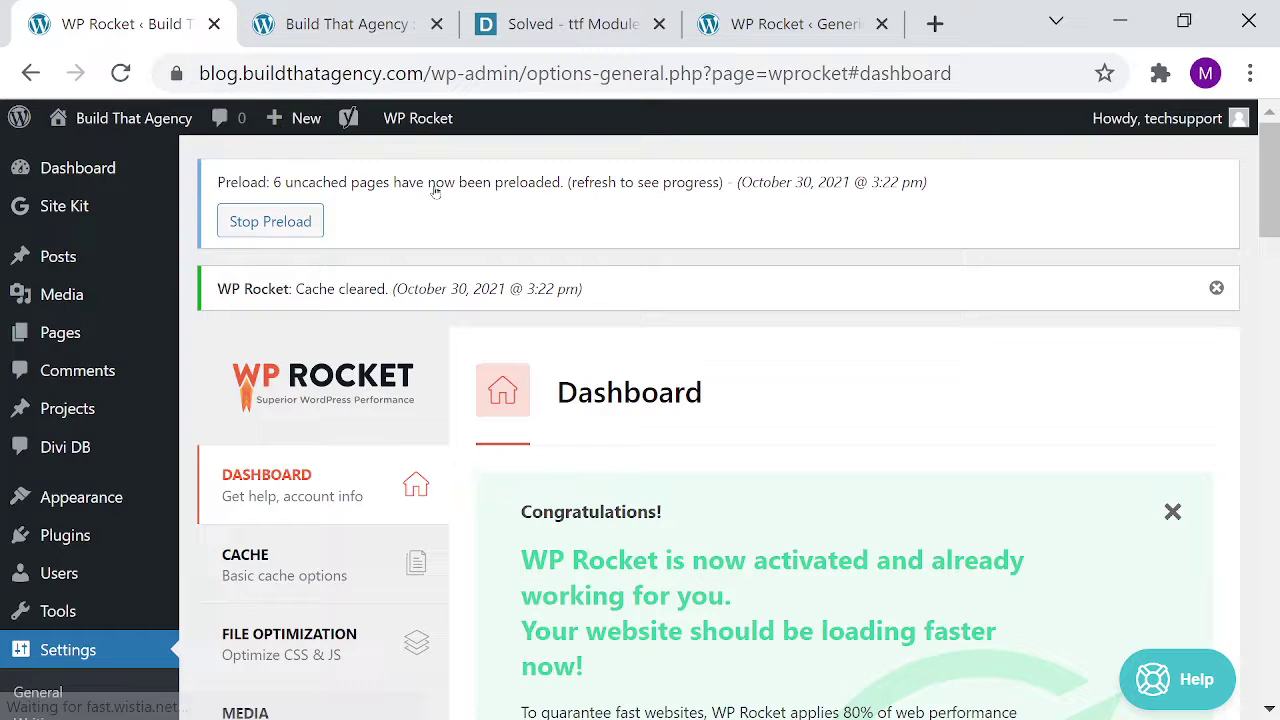
Switch to Firefox and reload the blog's front page to check the header icons.
left_click(377, 29)
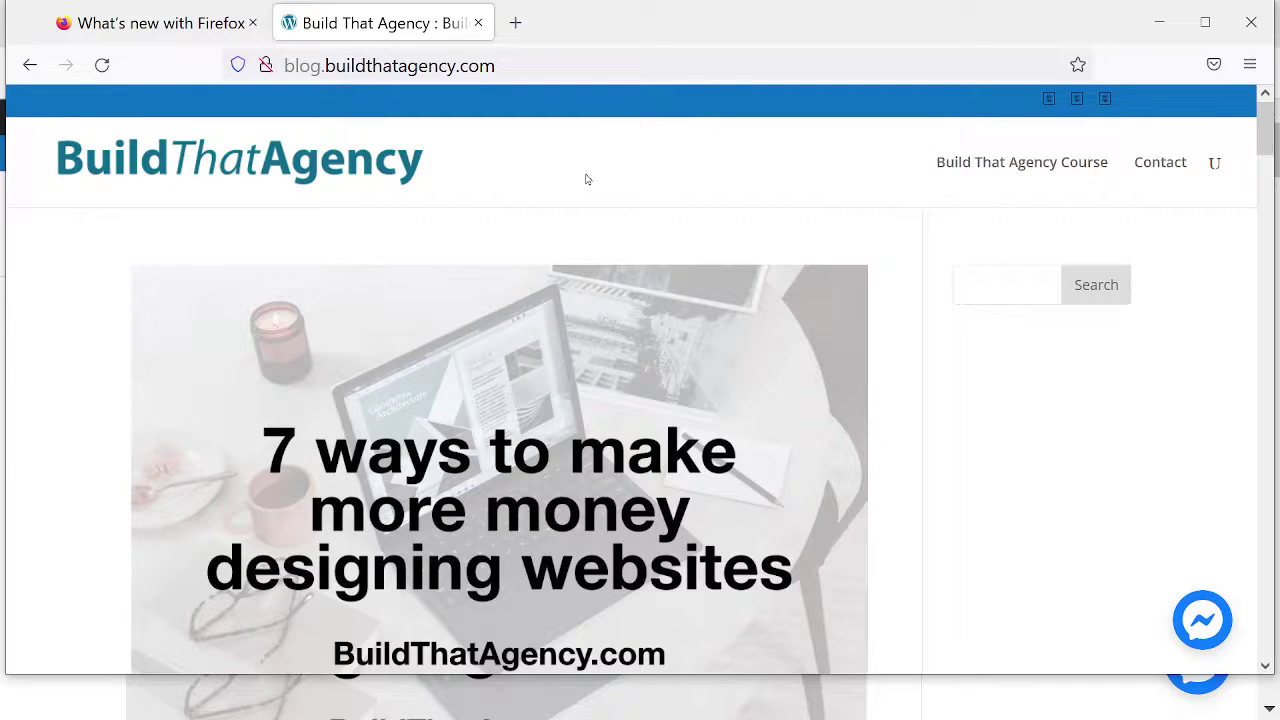
key("F5")
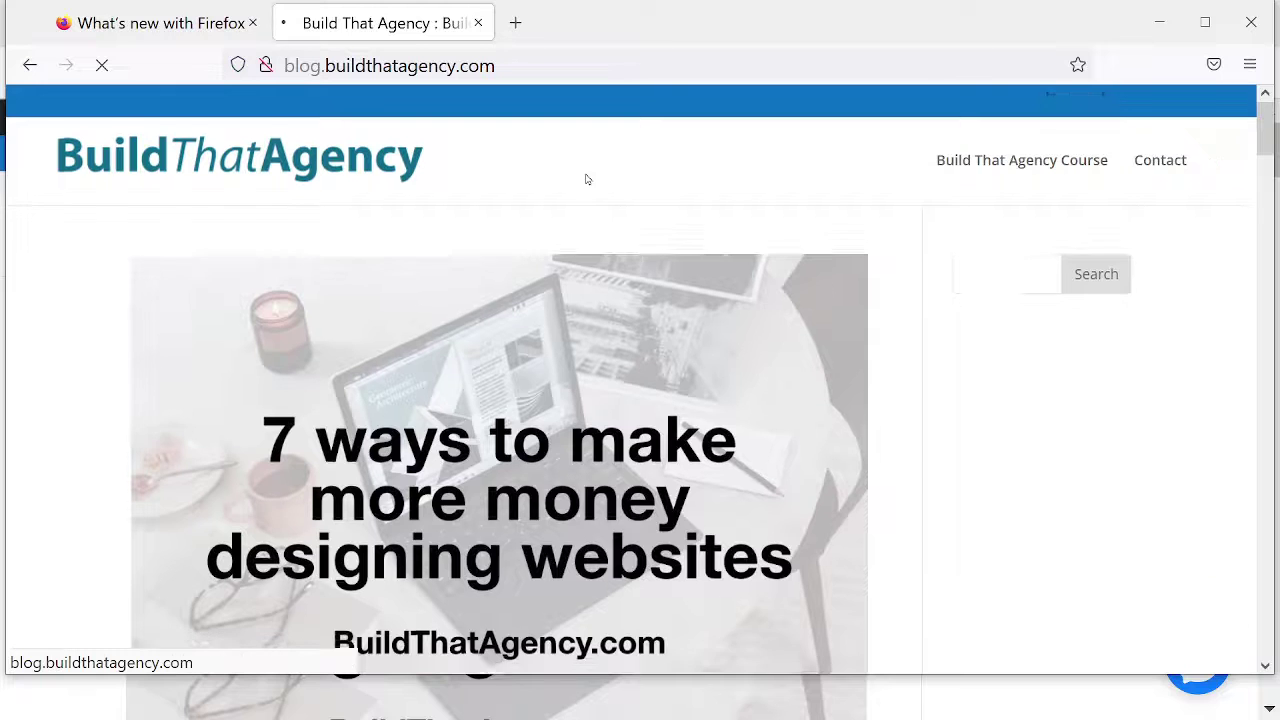
key("F5")
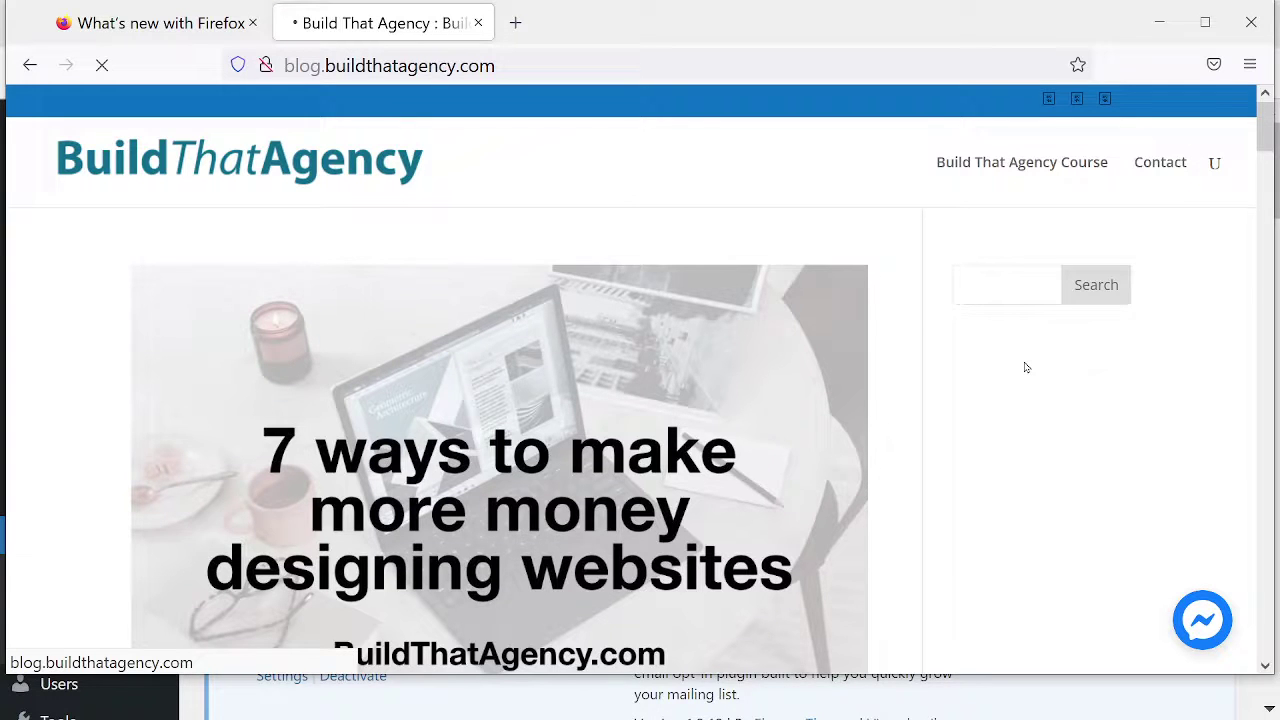